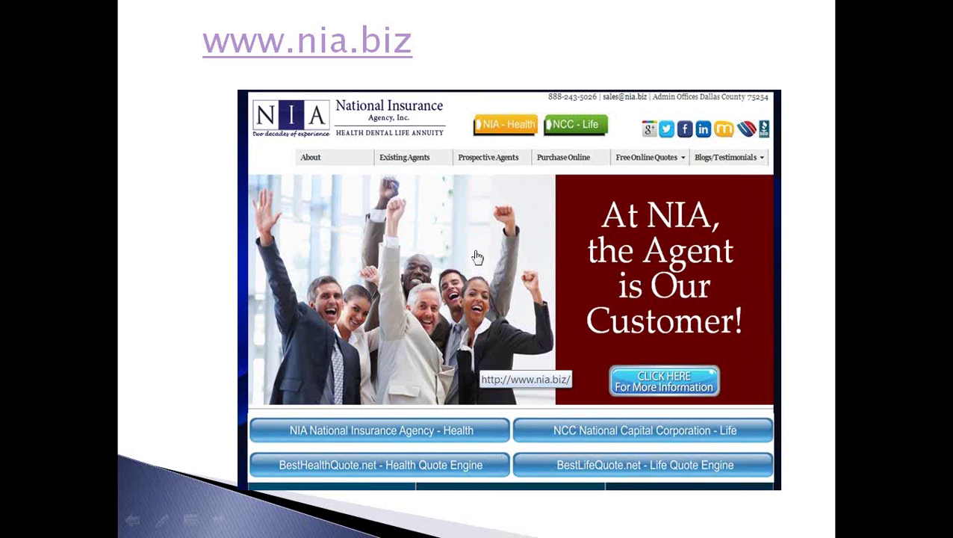
# Step: Open nia.biz in a maximized browser and go to the Existing Agents login page
pyautogui.click(354, 45)
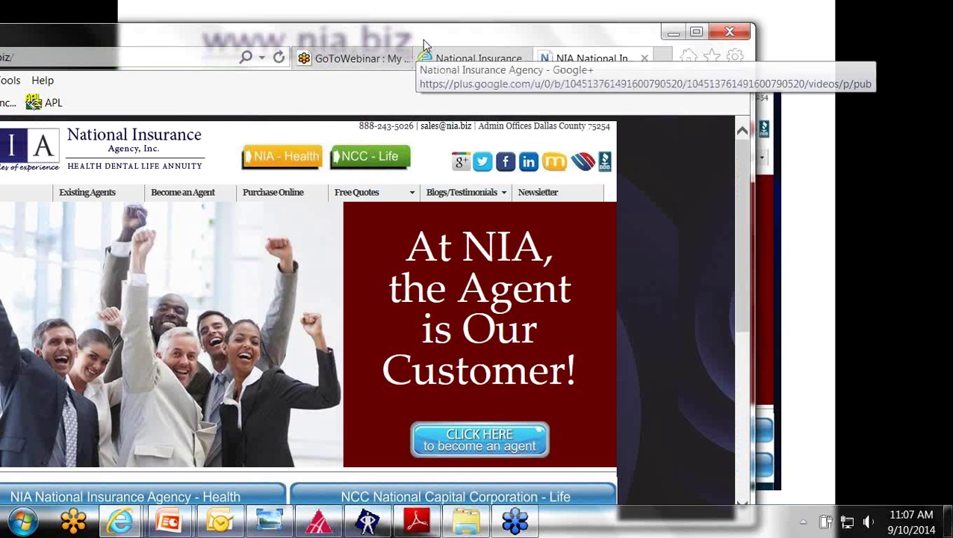
pyautogui.doubleClick(431, 36)
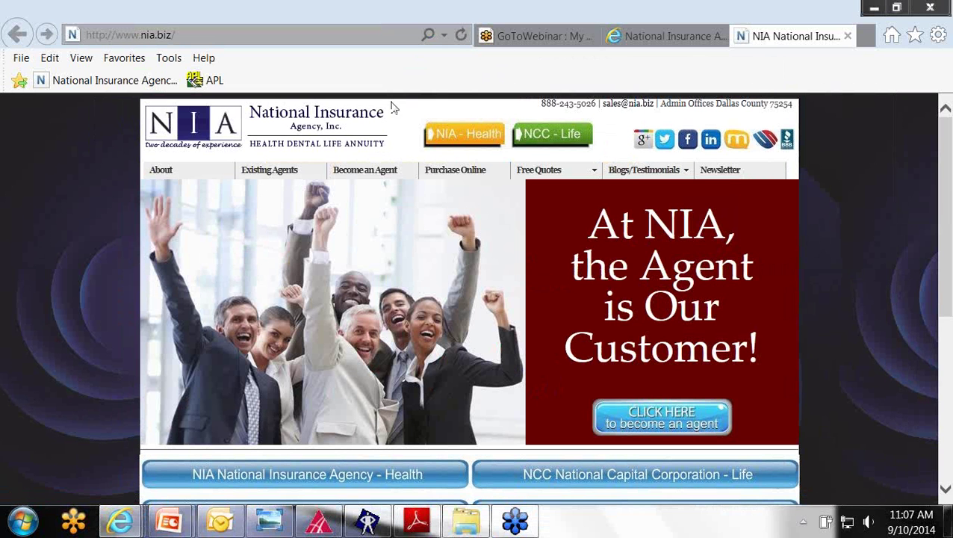
pyautogui.click(282, 181)
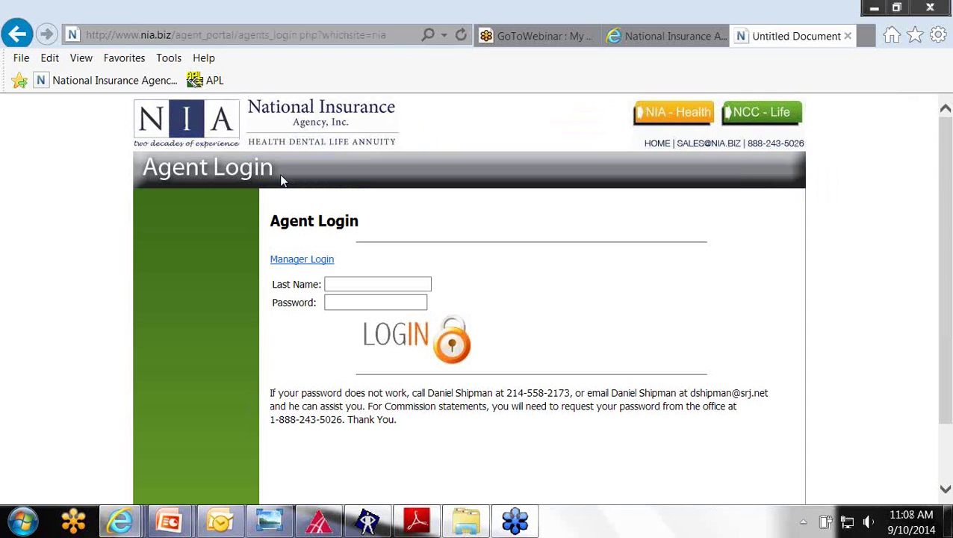
# Step: Enter the agent's last name on the Agent Login page
pyautogui.click(374, 281)
pyautogui.write('barr')
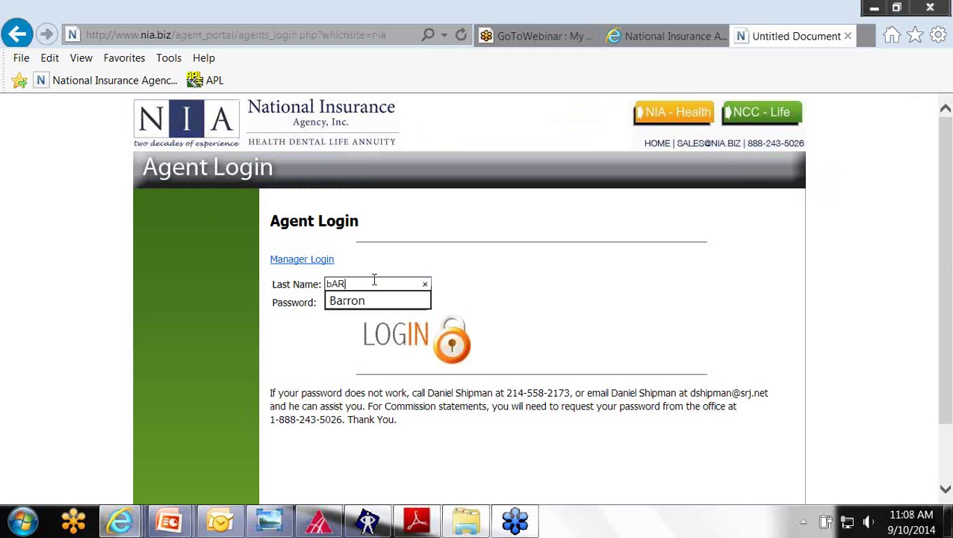
pyautogui.press('BackSpace')
pyautogui.press('BackSpace')
pyautogui.press('BackSpace')
pyautogui.press('BackSpace')
pyautogui.write('Barr')
pyautogui.write('on')
pyautogui.press('Tab')
# Step: Enter the password, log in, and scroll the welcome page to the shortcut buttons
pyautogui.write('a••')
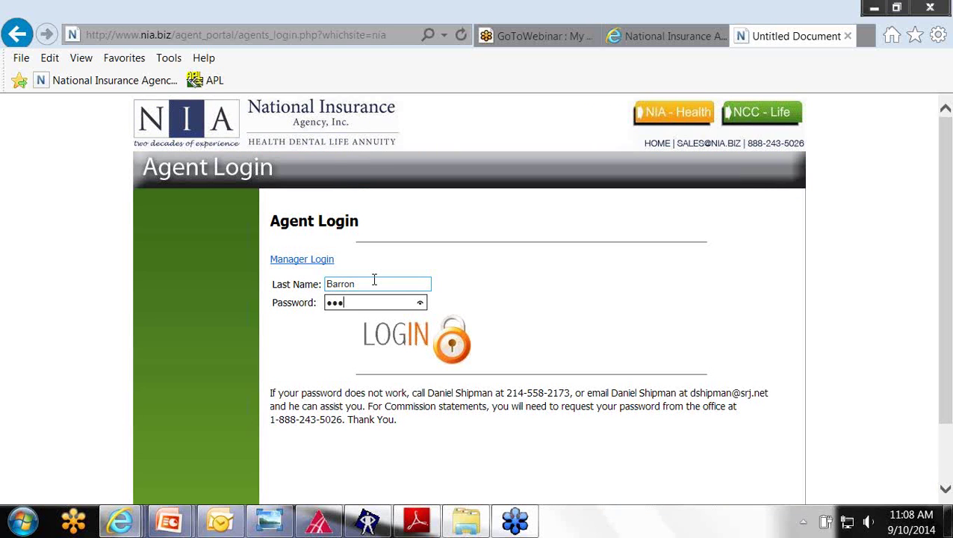
pyautogui.write('•••')
pyautogui.click(400, 340)
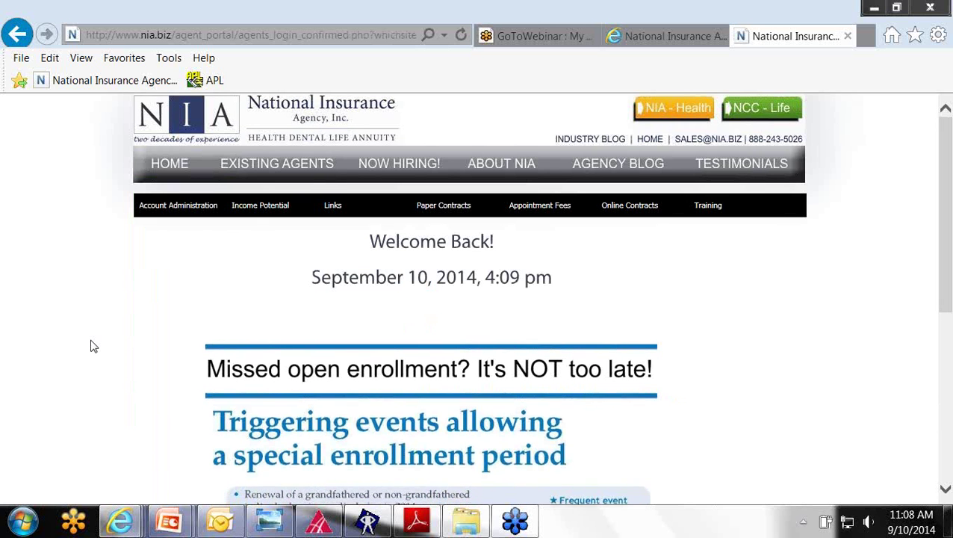
pyautogui.scroll(-3, 95, 347)
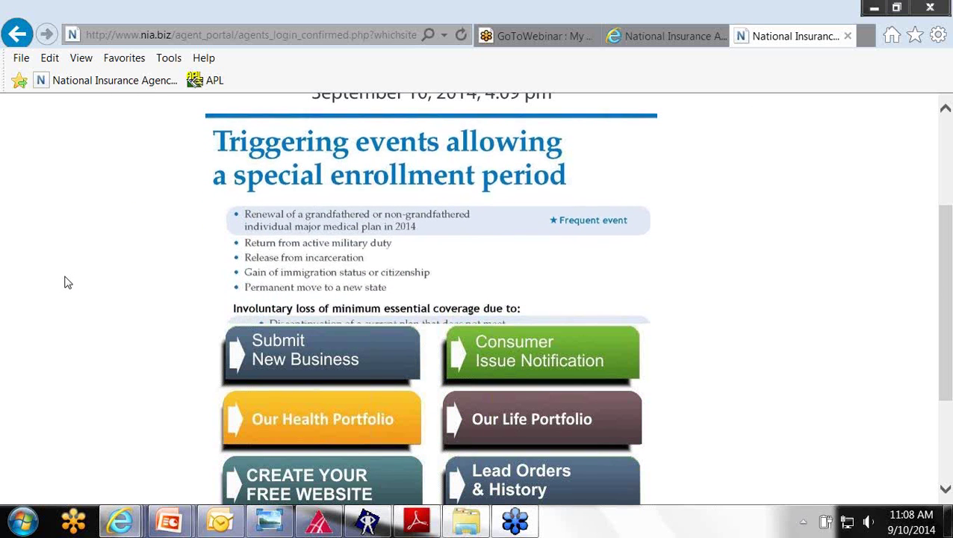
pyautogui.scroll(-1, 65, 283)
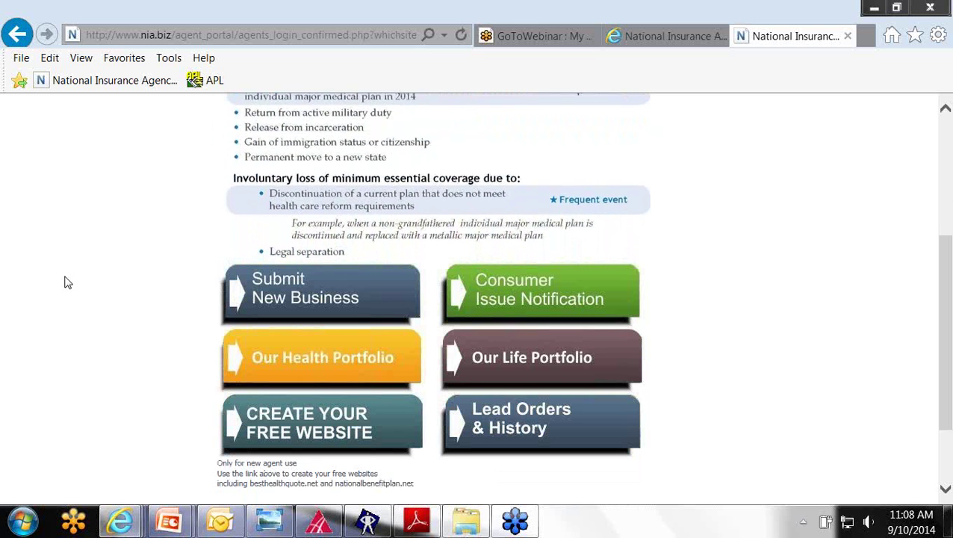
# Step: Open the New Business Transmittal form and fill the submitter's full name from saved suggestions
pyautogui.click(283, 292)
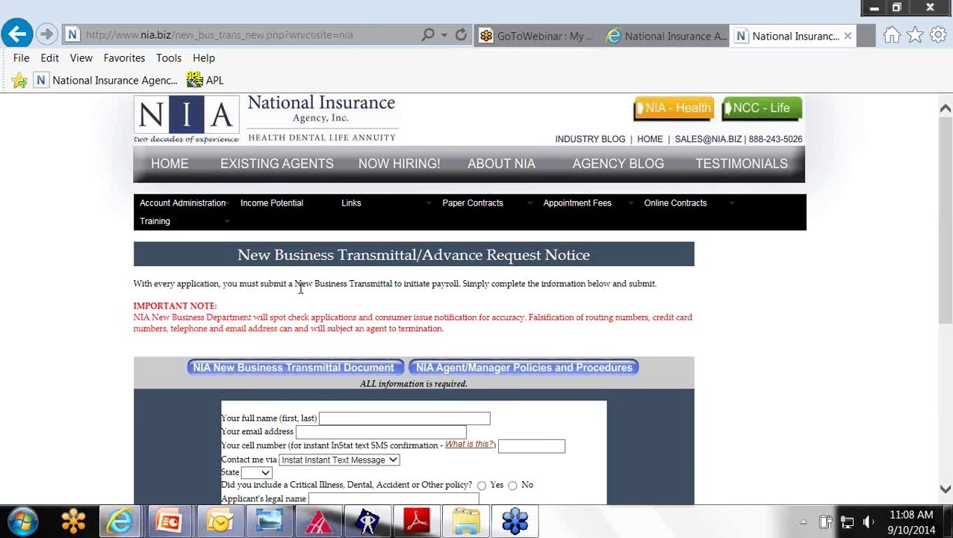
pyautogui.scroll(-3, 300, 288)
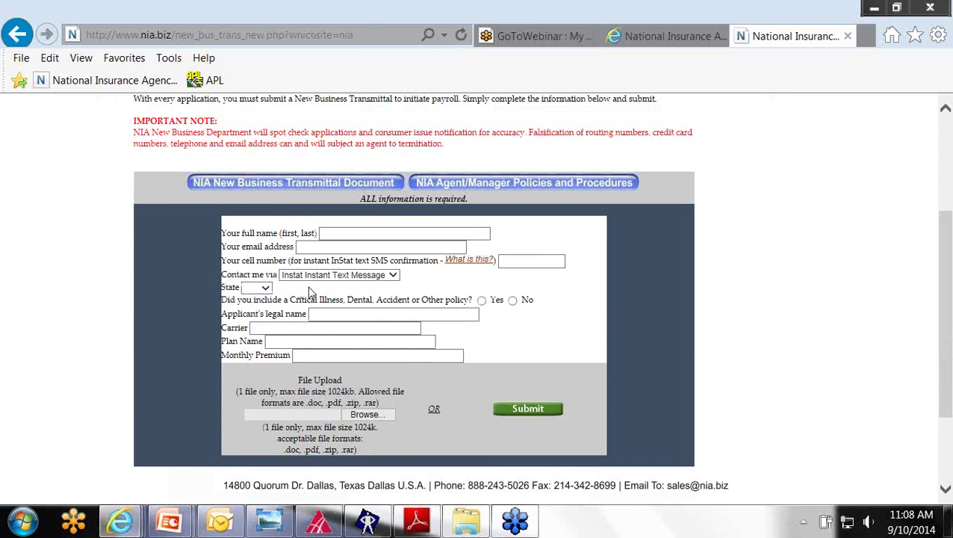
pyautogui.click(332, 234)
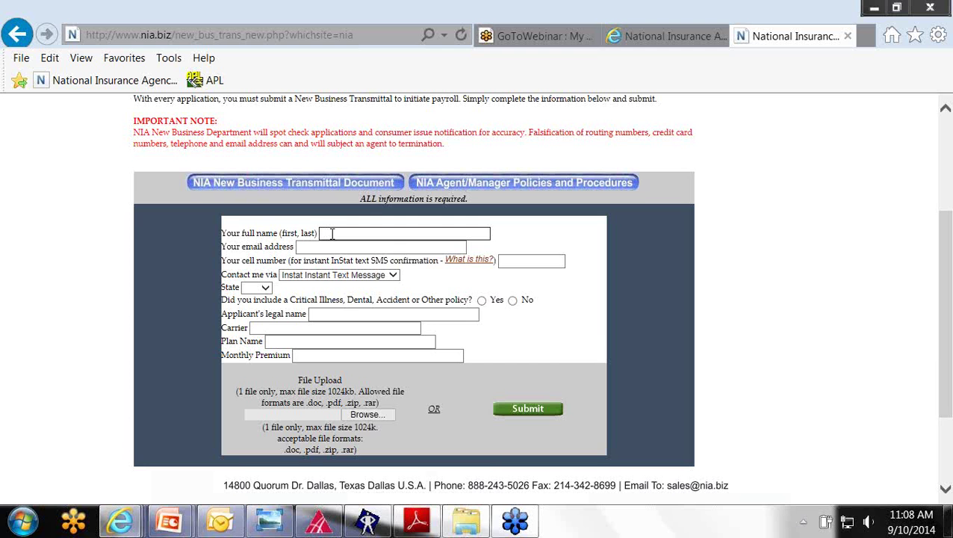
pyautogui.click(331, 234)
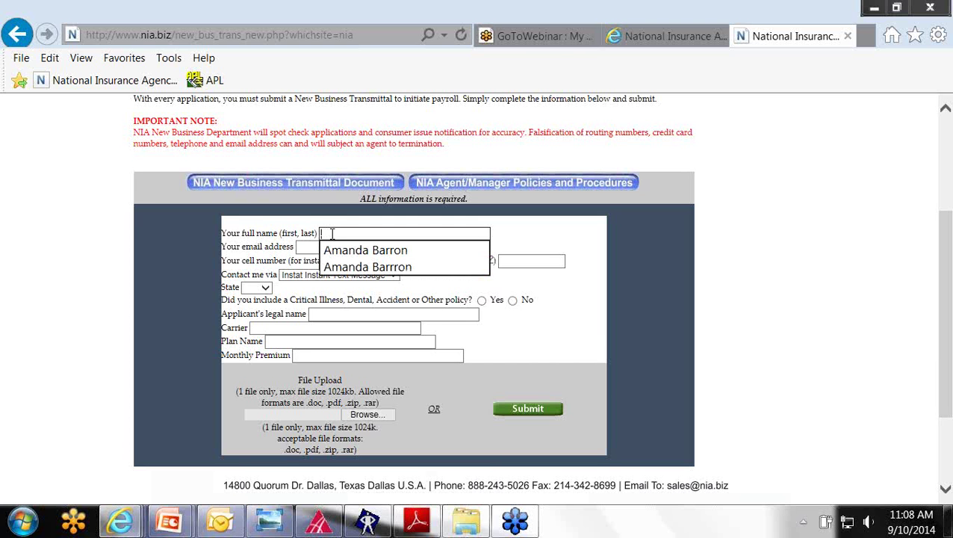
pyautogui.click(374, 251)
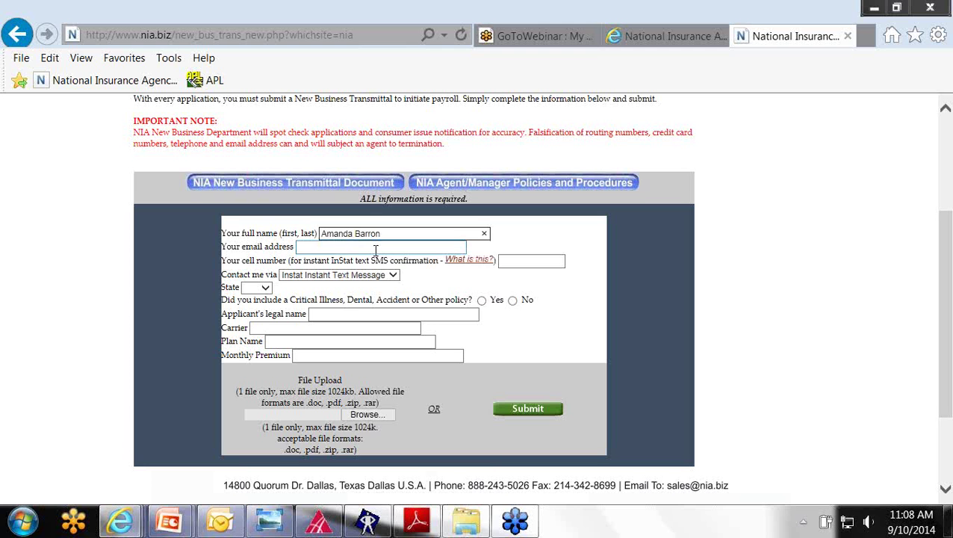
# Step: Fill the submitter's email address from the autocomplete suggestion
pyautogui.click(375, 250)
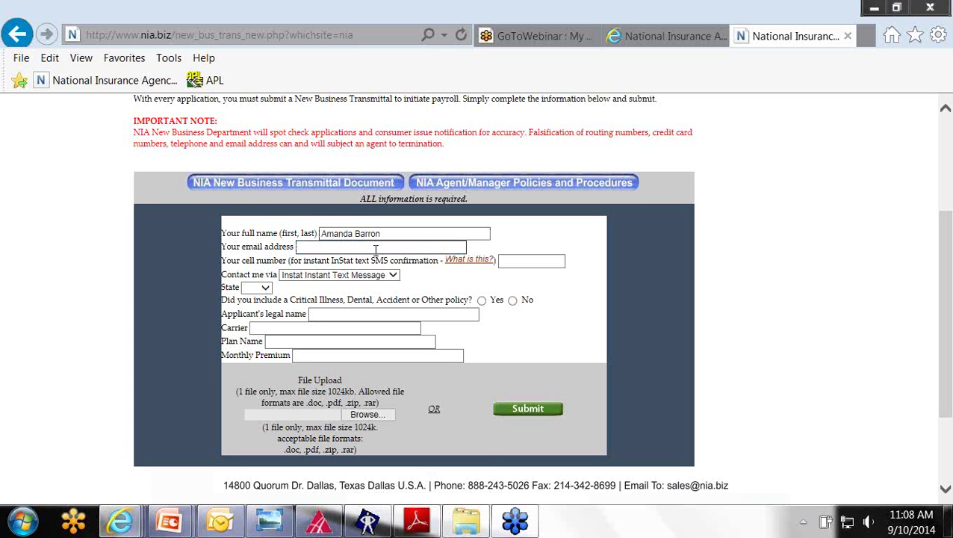
pyautogui.write('a')
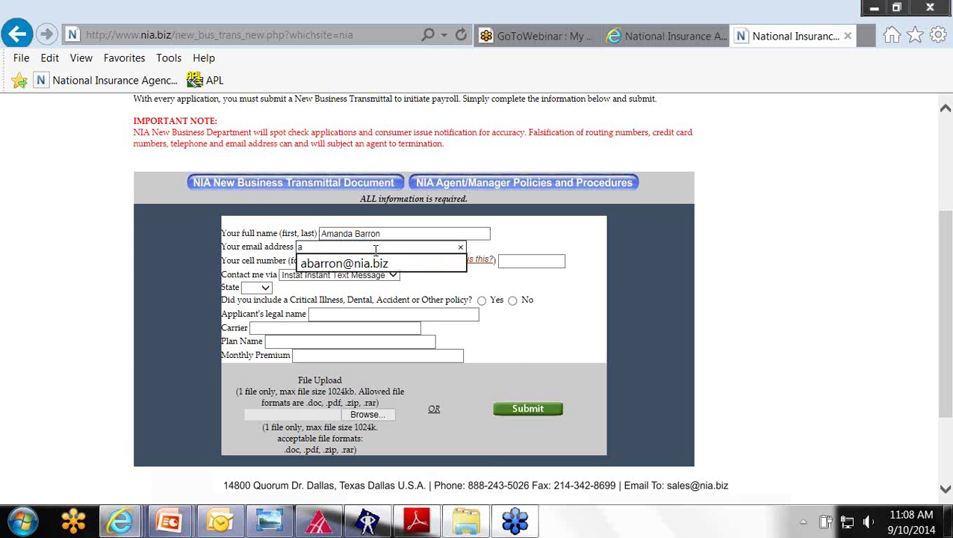
pyautogui.press('Down')
pyautogui.press('Return')
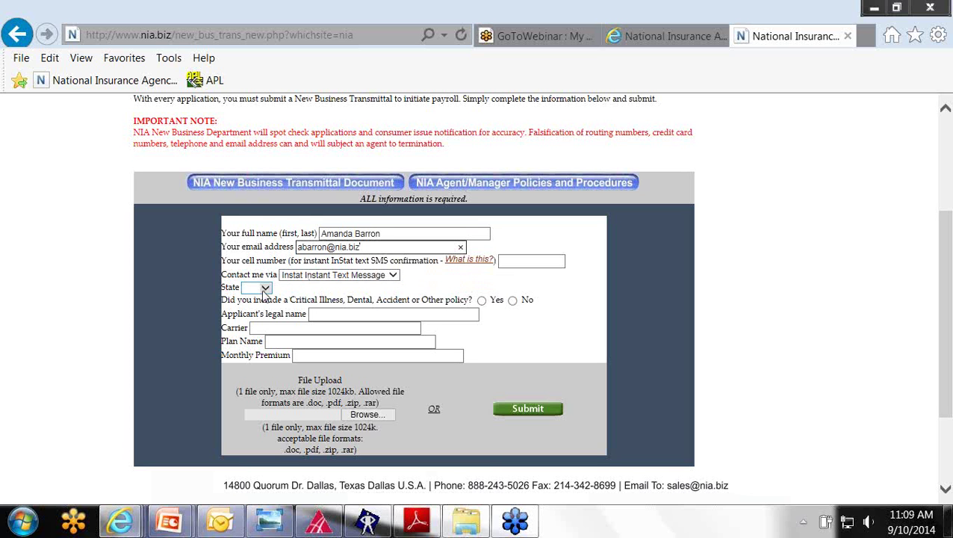
# Step: Choose TX as the state and fill the applicant's name from saved suggestions
pyautogui.click(263, 290)
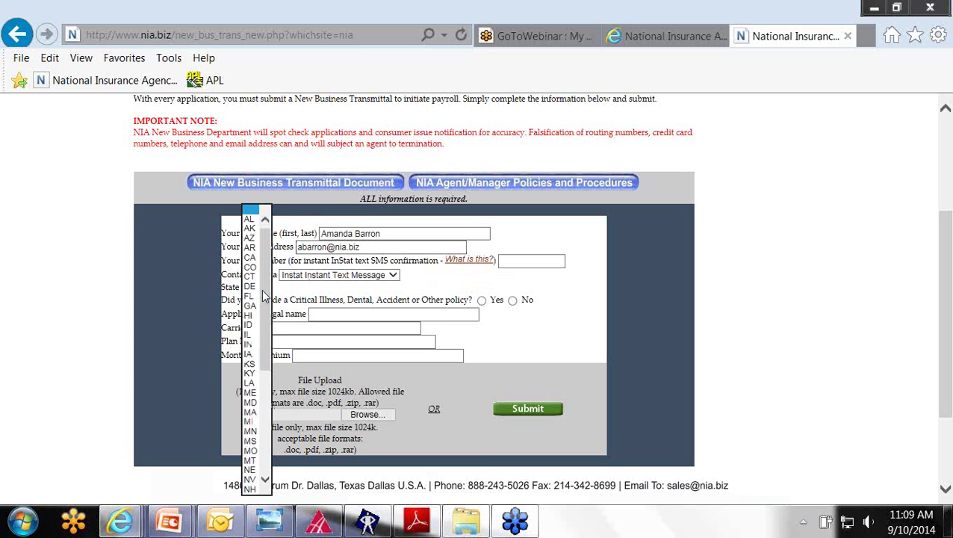
pyautogui.scroll(-2, 265, 463)
pyautogui.scroll(-3, 265, 463)
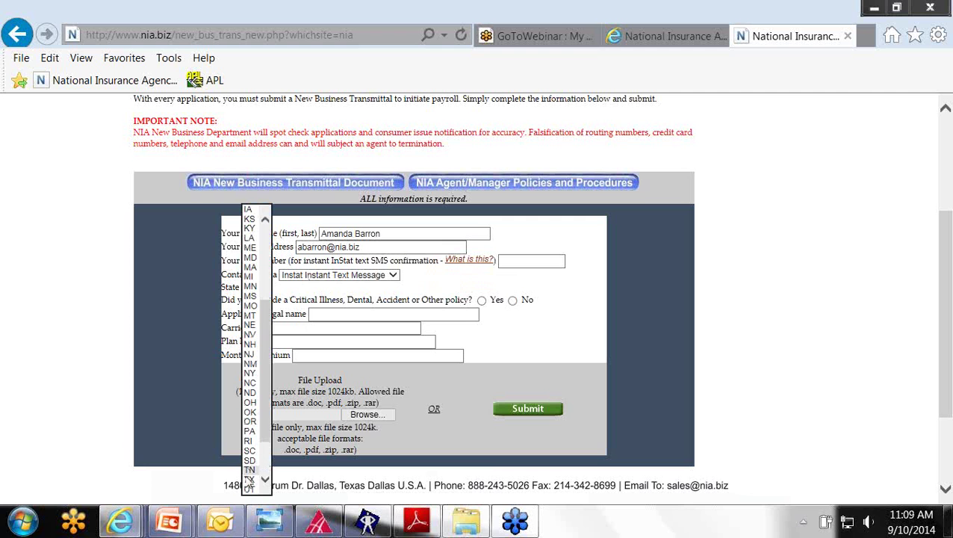
pyautogui.click(249, 479)
pyautogui.click(373, 314)
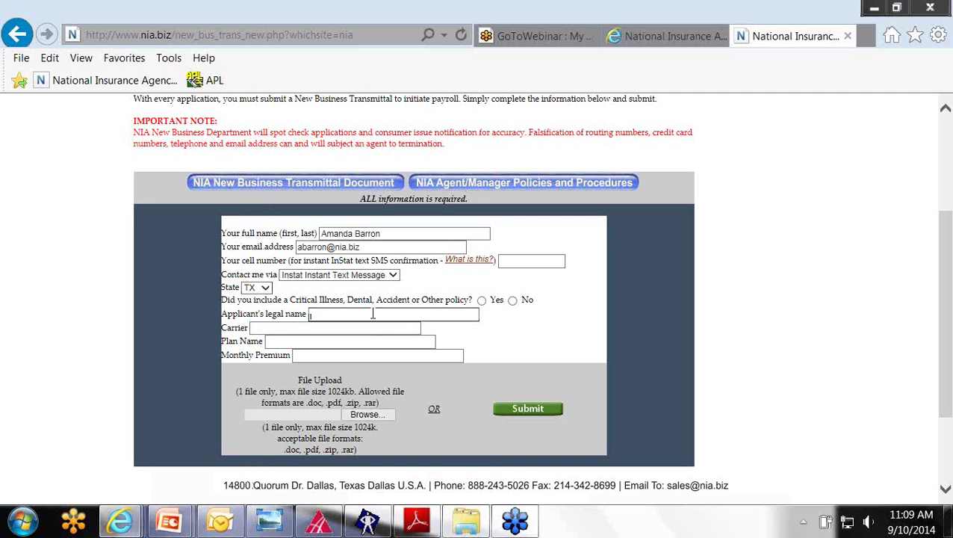
pyautogui.click(373, 314)
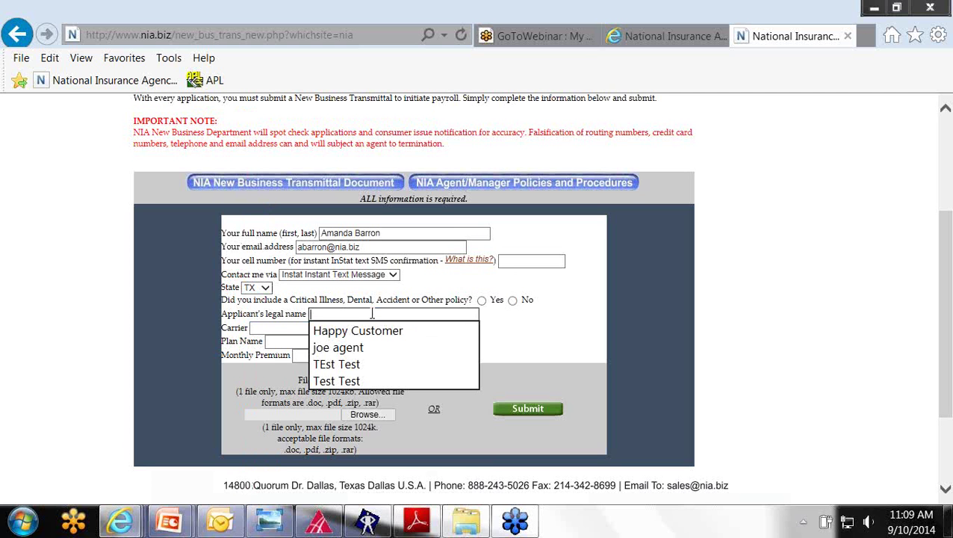
pyautogui.click(372, 366)
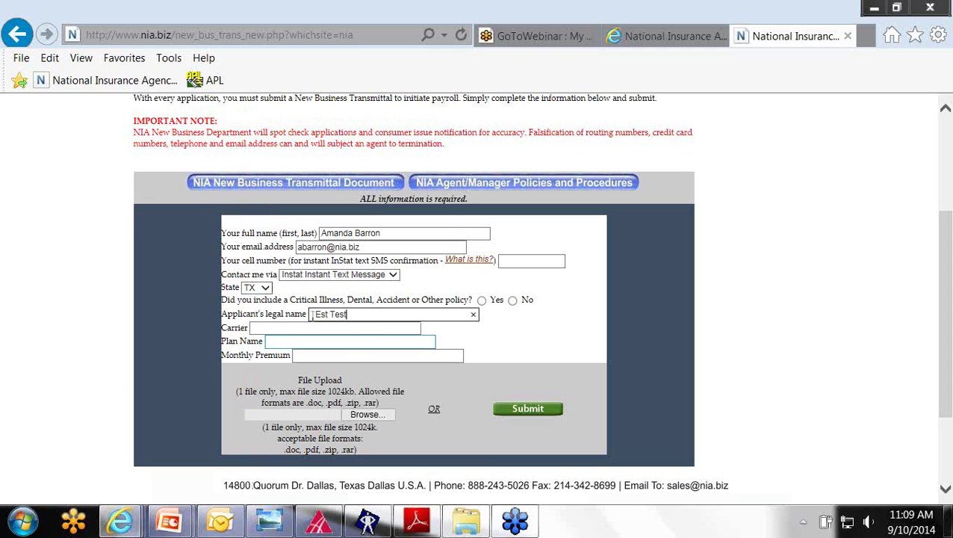
# Step: Fill carrier Assurant, plan Short Term/ Critical Illness and premium 100.00/ 80.00
pyautogui.click(284, 327)
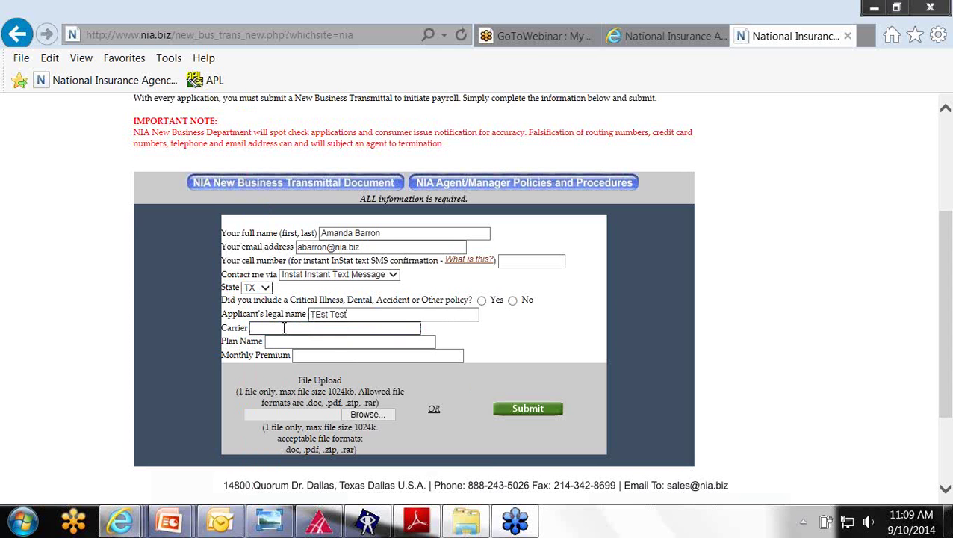
pyautogui.click(284, 327)
pyautogui.click(295, 343)
pyautogui.click(292, 342)
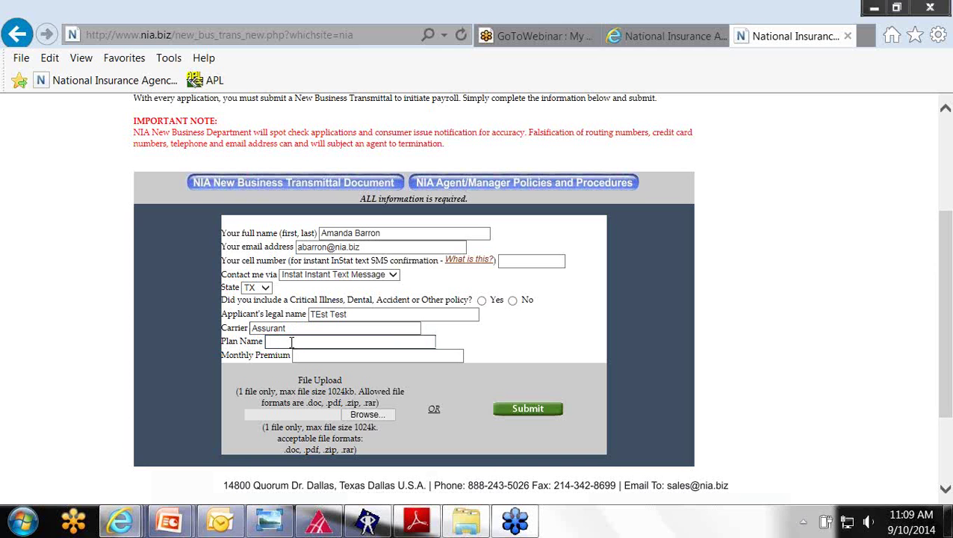
pyautogui.click(291, 342)
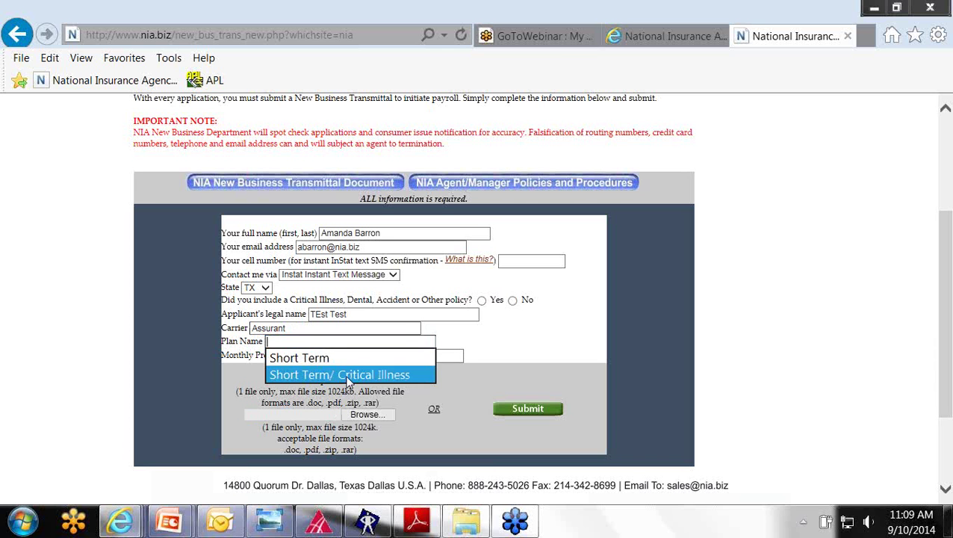
pyautogui.click(348, 378)
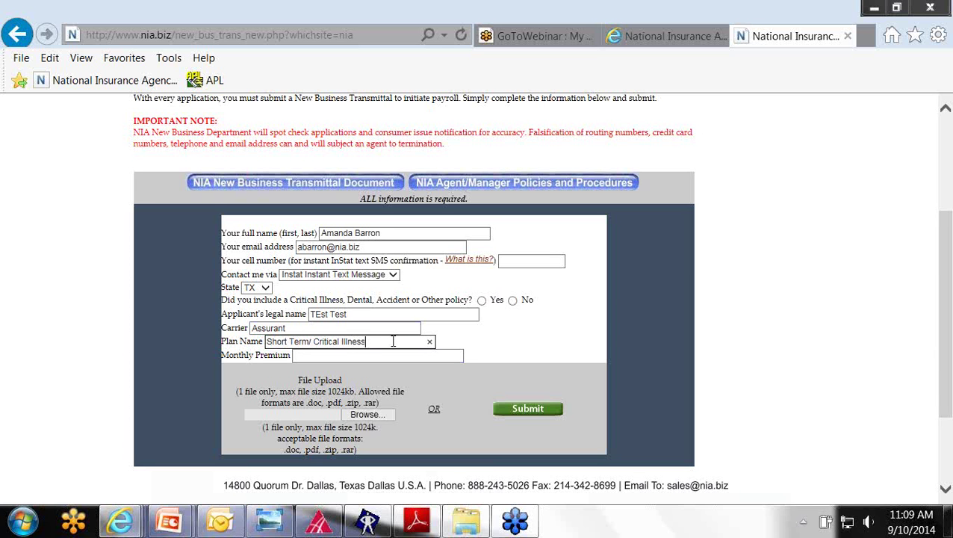
pyautogui.click(368, 355)
pyautogui.click(369, 355)
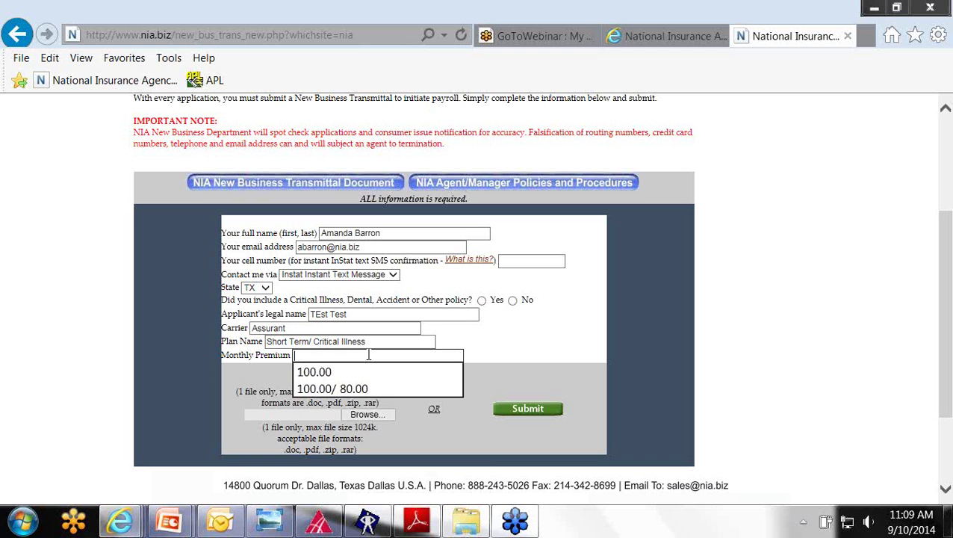
pyautogui.click(373, 389)
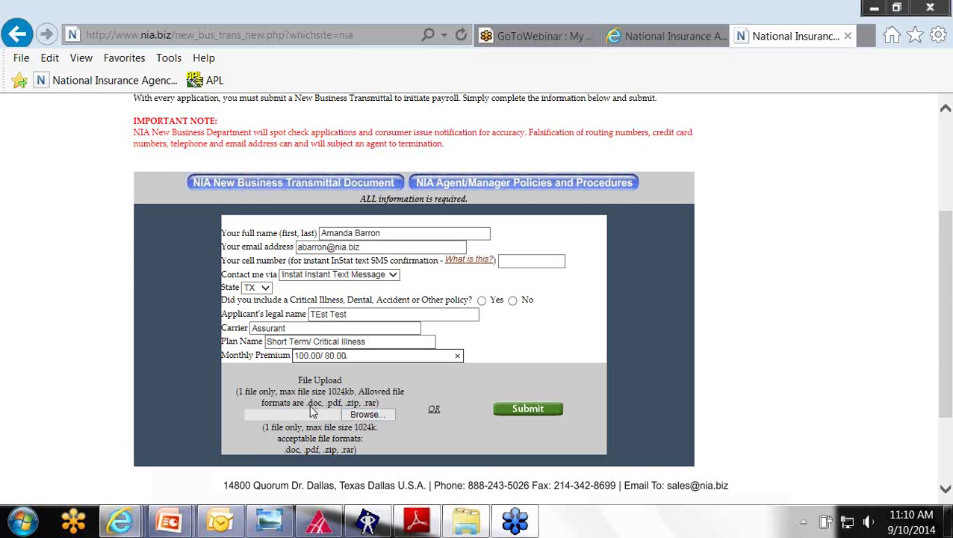
# Step: Submit the transmittal and review the message-sent confirmation
pyautogui.click(523, 410)
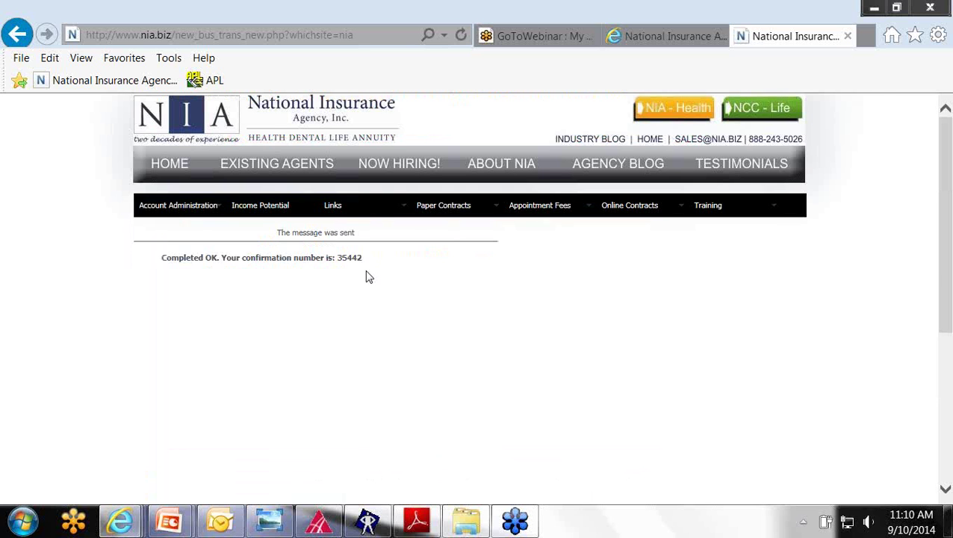
pyautogui.moveTo(369, 265); pyautogui.dragTo(187, 274)
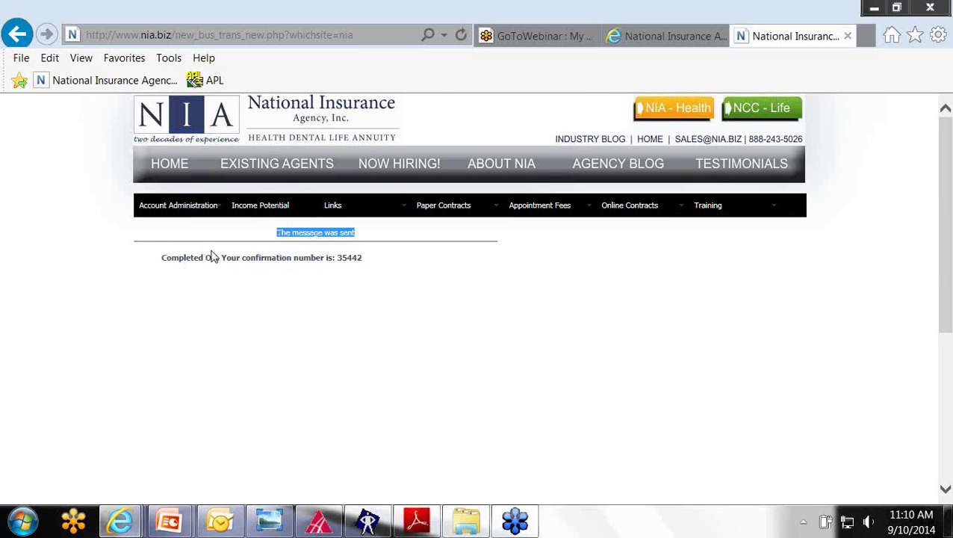
pyautogui.click(365, 263)
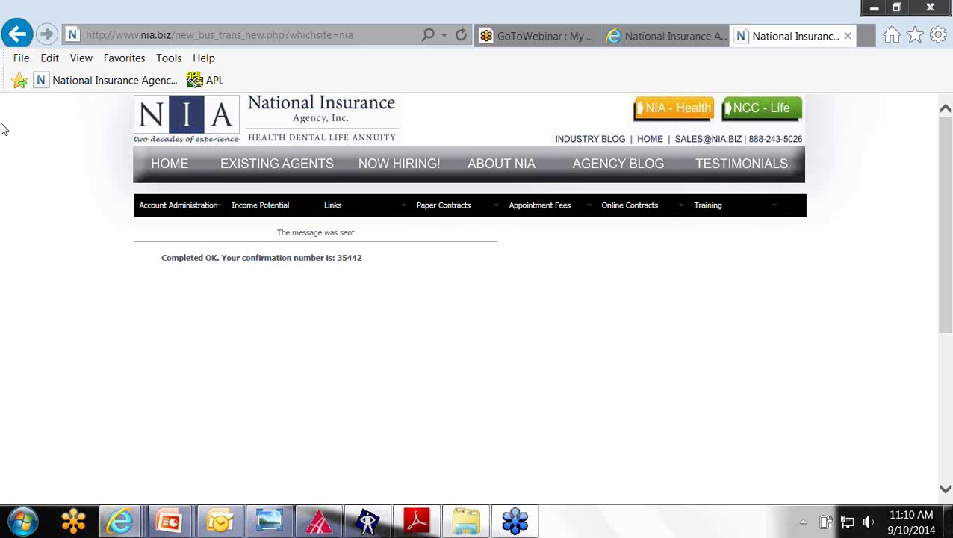
# Step: Return to the Existing Agents welcome page and scroll to the portfolio buttons
pyautogui.click(254, 169)
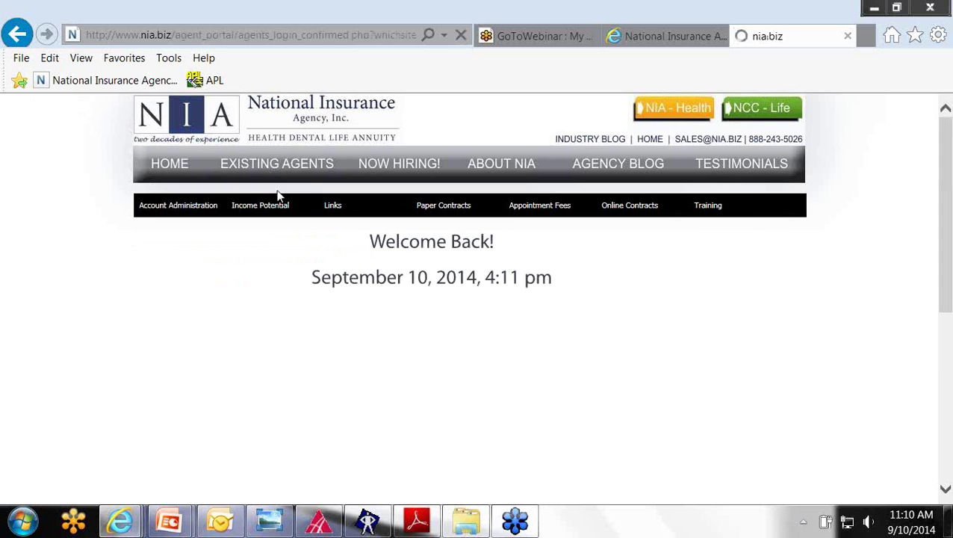
pyautogui.scroll(-3, 220, 283)
pyautogui.scroll(-3, 220, 283)
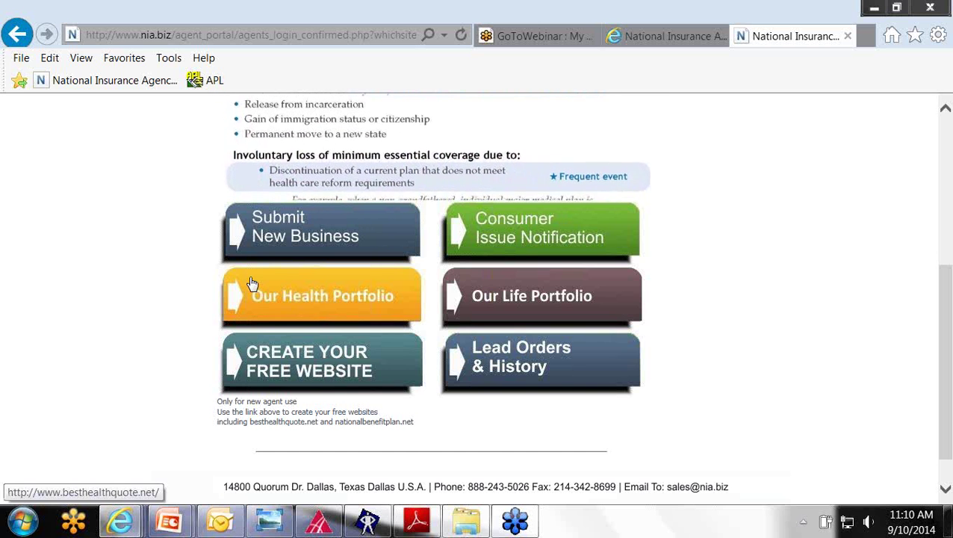
# Step: Open the Consumer Issue Notification form and look over its name and date fields
pyautogui.click(552, 238)
pyautogui.scroll(-1, 729, 377)
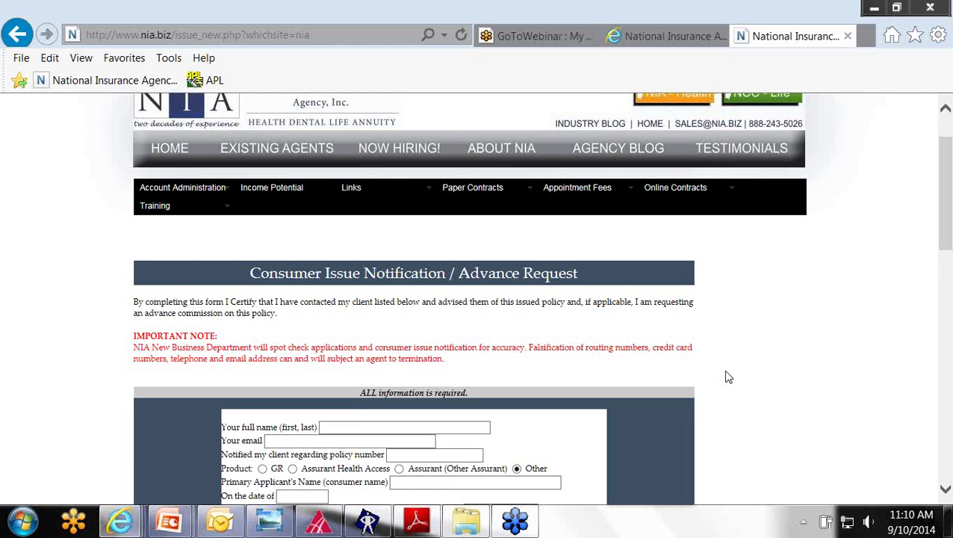
pyautogui.scroll(-2, 729, 377)
pyautogui.scroll(-1, 729, 378)
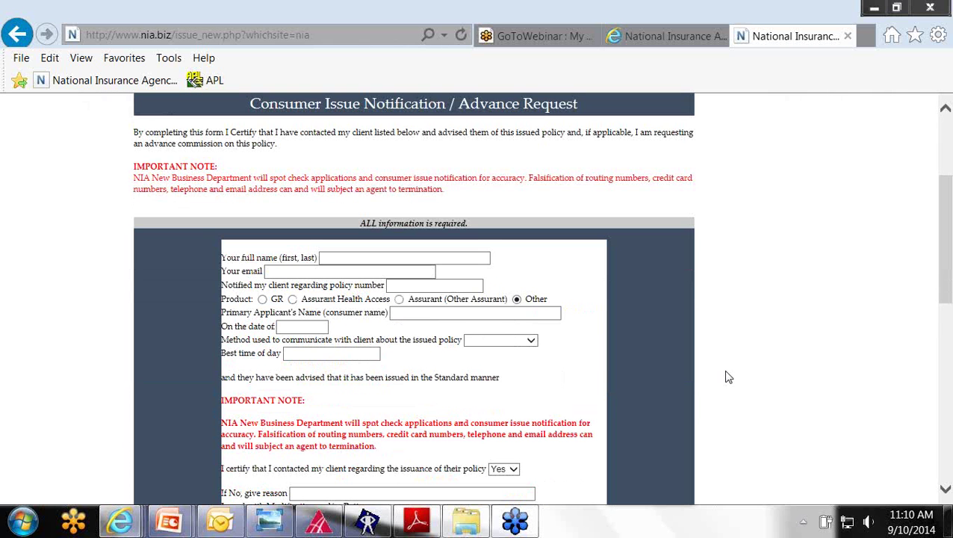
pyautogui.scroll(-1, 729, 377)
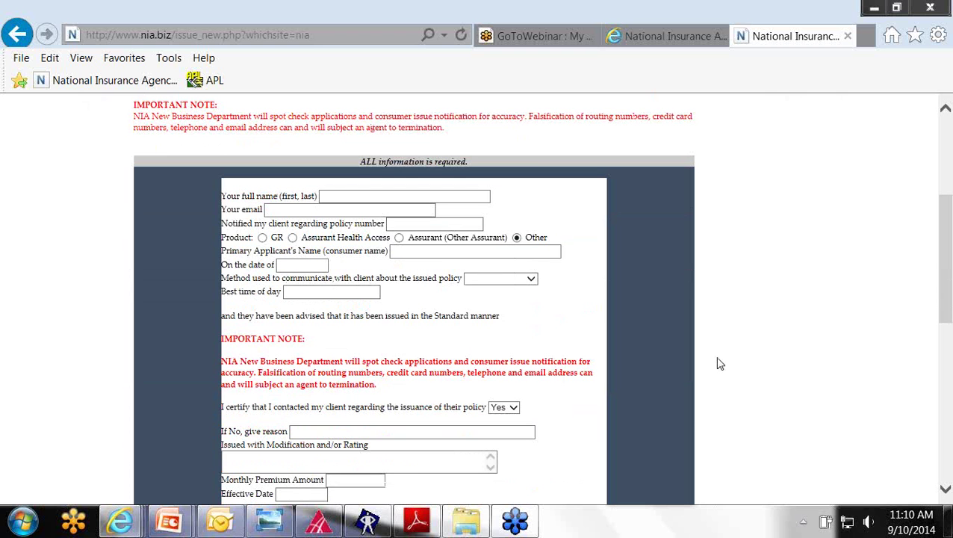
pyautogui.click(323, 193)
pyautogui.click(303, 266)
# Step: Review the remaining fields and default applicant message, then return to the form's top
pyautogui.scroll(-3, 303, 284)
pyautogui.scroll(-2, 303, 290)
pyautogui.scroll(-3, 304, 290)
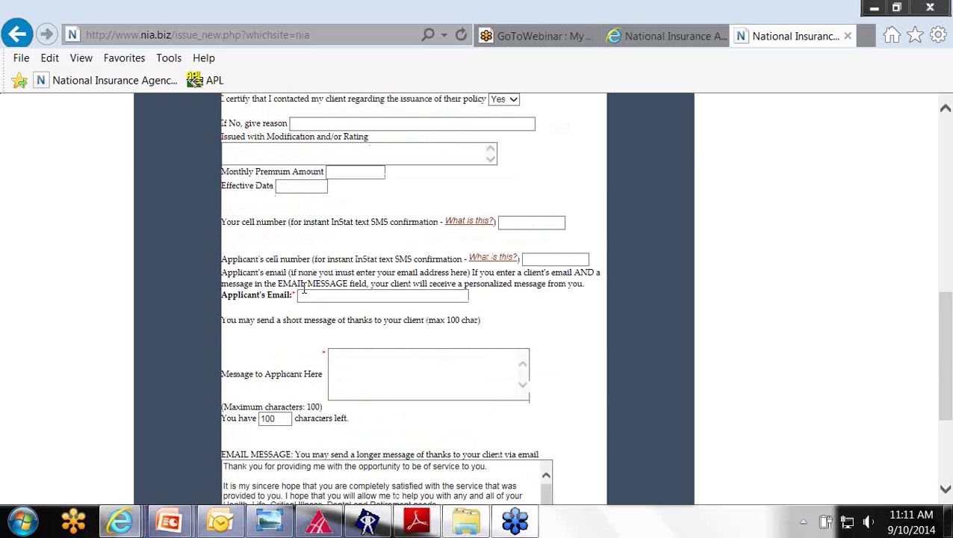
pyautogui.scroll(-1, 304, 291)
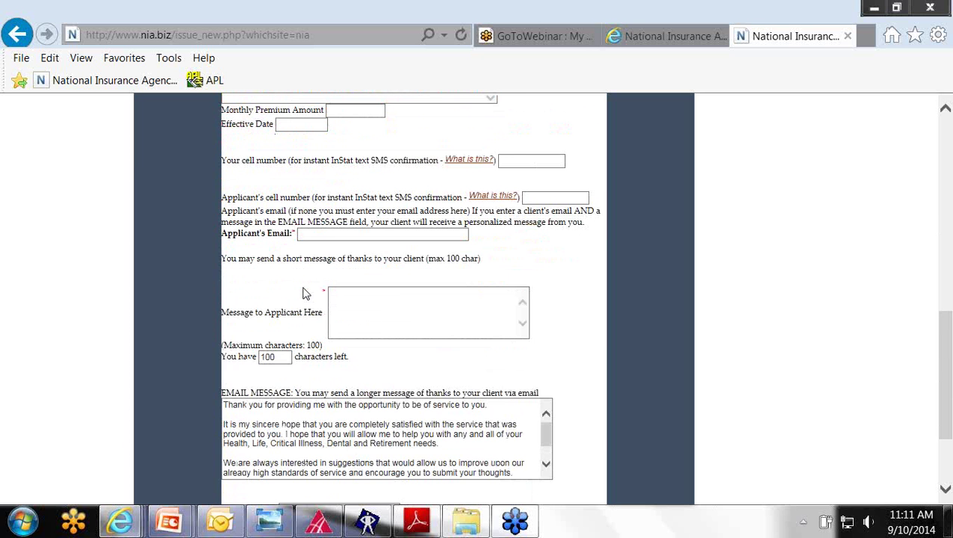
pyautogui.scroll(-2, 303, 293)
pyautogui.scroll(-2, 304, 288)
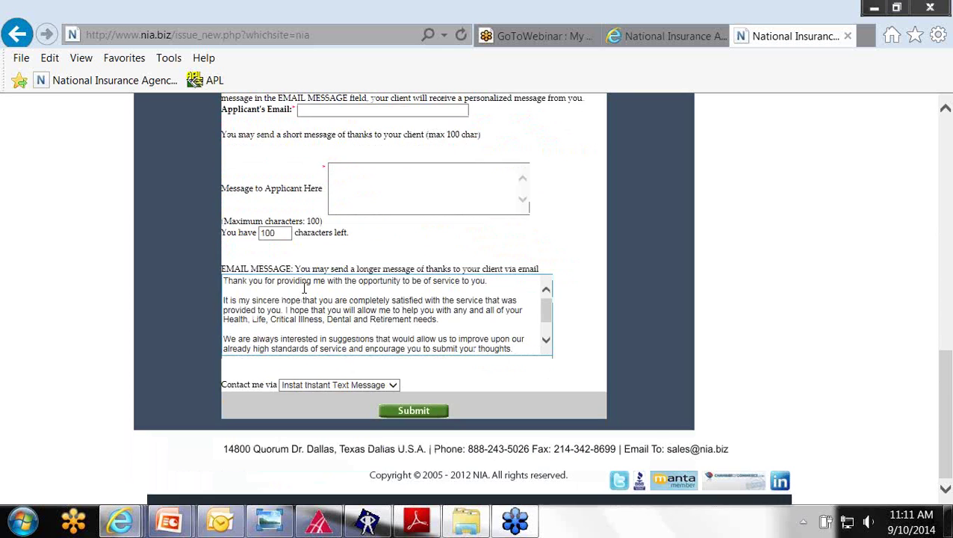
pyautogui.scroll(2, 304, 288)
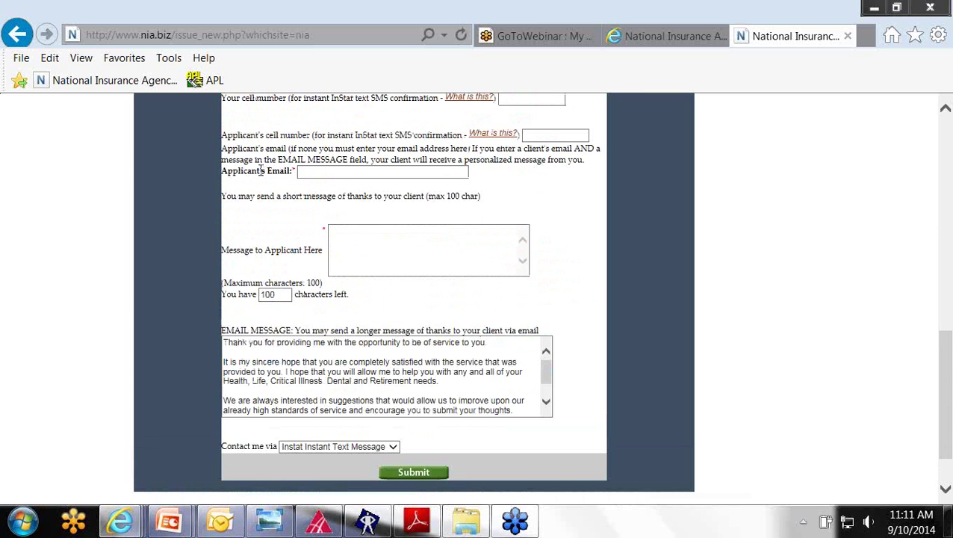
pyautogui.click(324, 175)
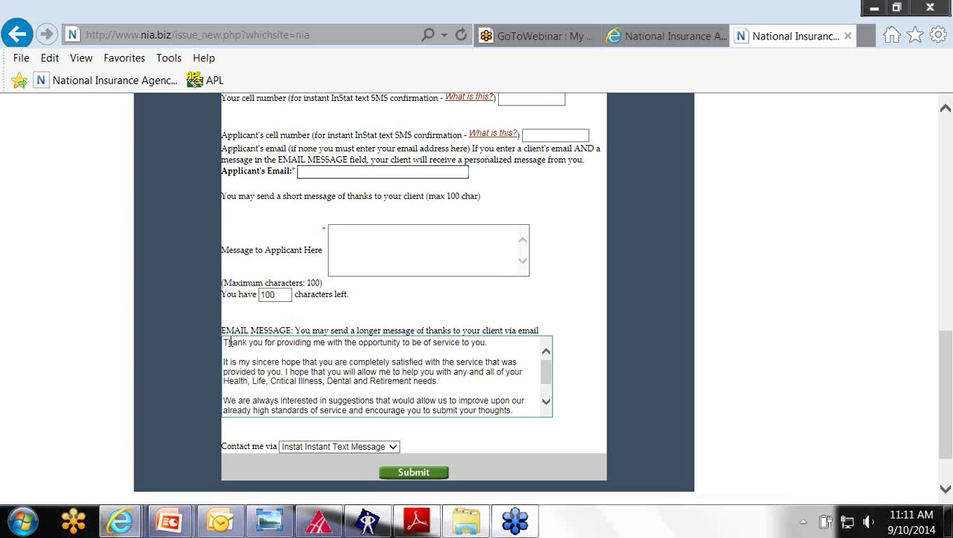
pyautogui.moveTo(225, 342); pyautogui.dragTo(415, 401)
pyautogui.click(375, 266)
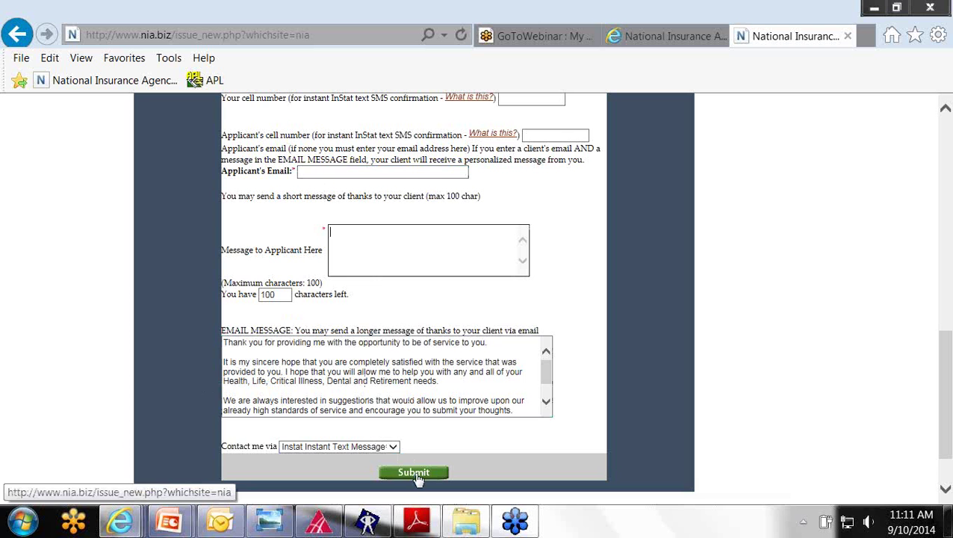
pyautogui.scroll(4, 134, 327)
pyautogui.scroll(4, 135, 327)
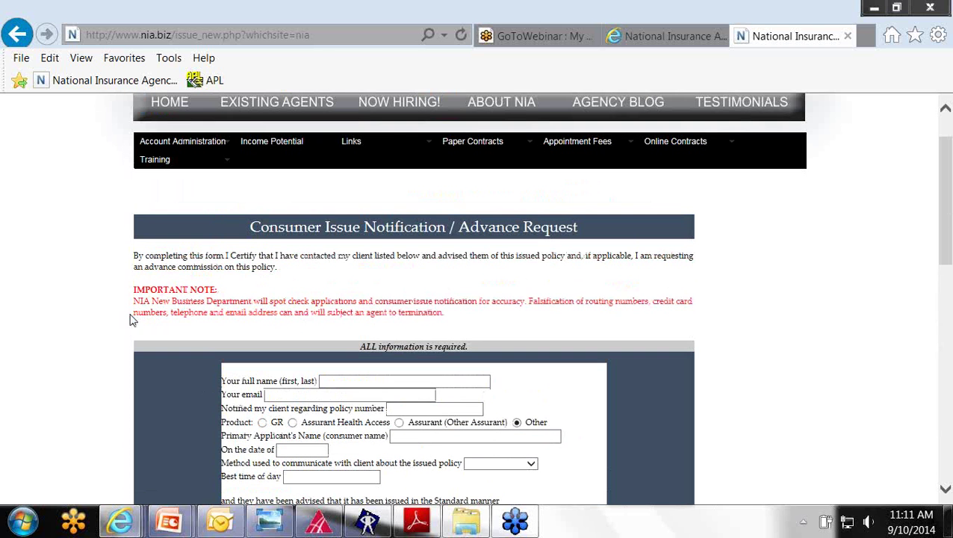
# Step: Go back and open Lead Orders & History, down to the Free Lead Programs list
pyautogui.click(18, 36)
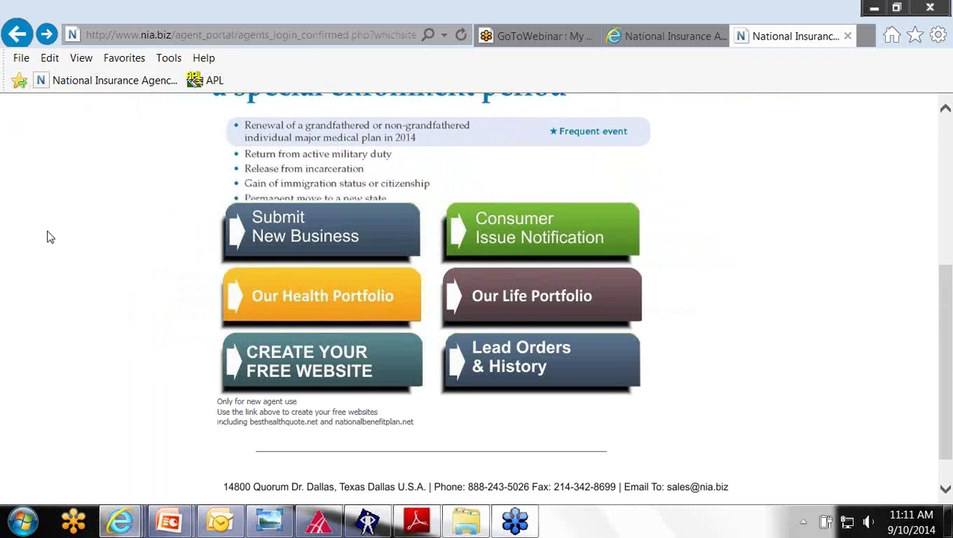
pyautogui.click(584, 381)
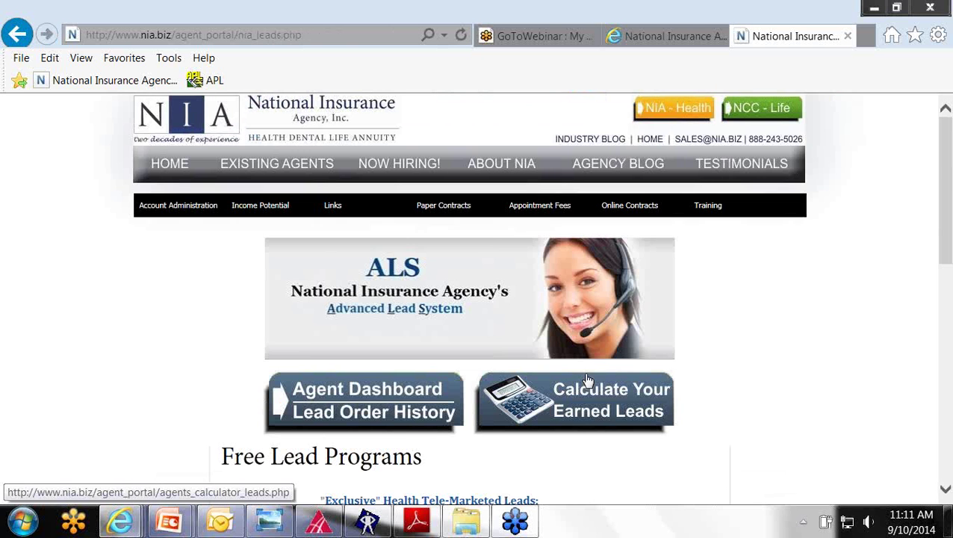
pyautogui.scroll(-2, 793, 286)
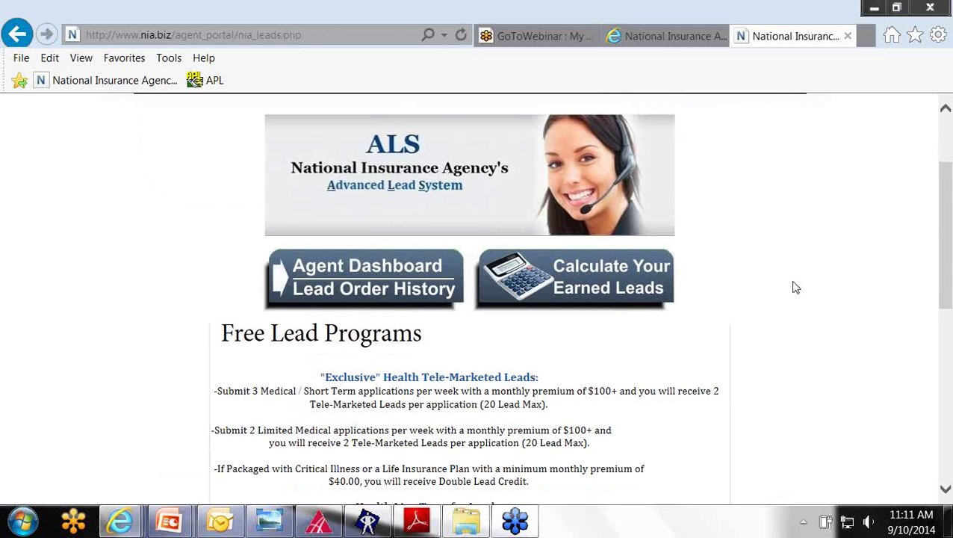
pyautogui.scroll(-2, 757, 361)
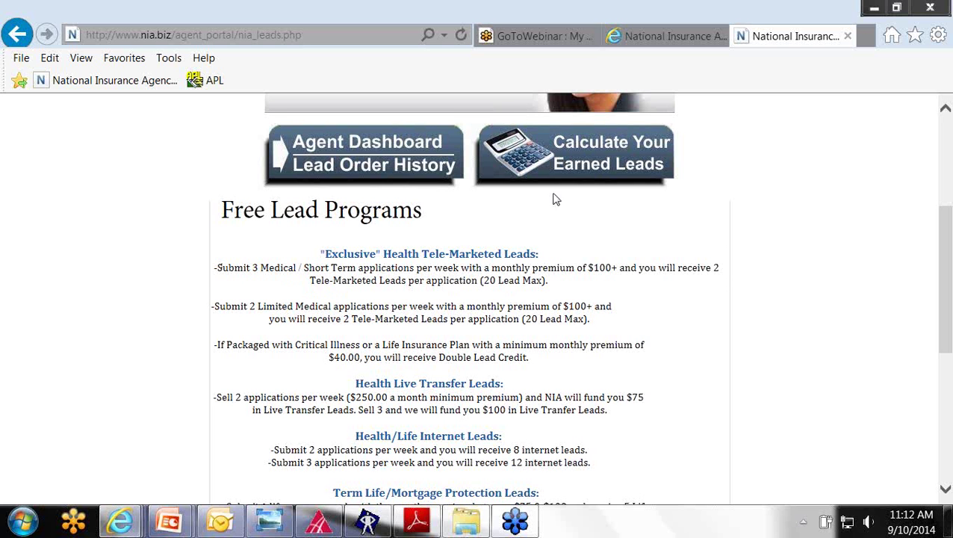
# Step: Open the earned-leads calculator and look over its fields
pyautogui.click(611, 153)
pyautogui.scroll(-2, 630, 300)
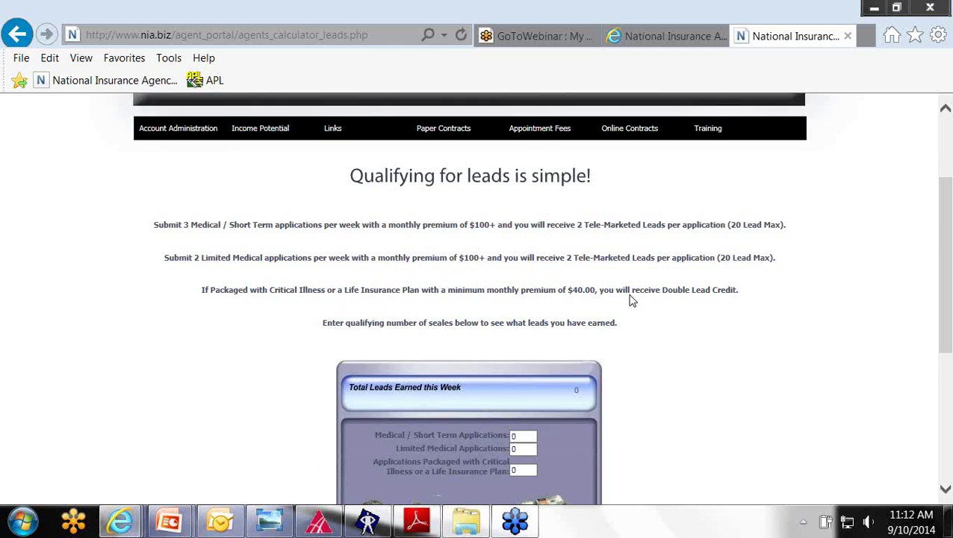
pyautogui.scroll(-1, 629, 300)
pyautogui.scroll(1, 626, 300)
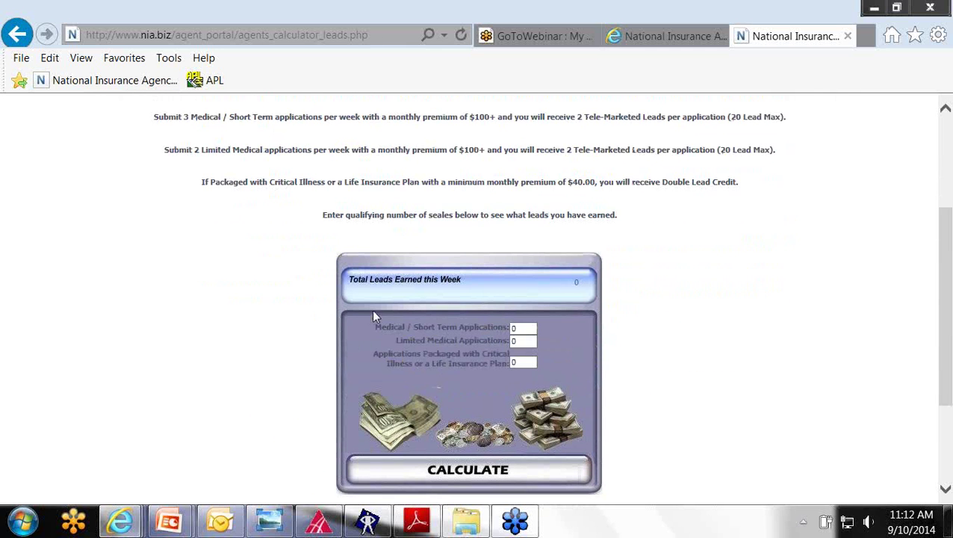
# Step: Enter 3 Medical / Short Term and 2 packaged applications and calculate 10 leads
pyautogui.doubleClick(522, 331)
pyautogui.press('BackSpace')
pyautogui.write('3')
pyautogui.doubleClick(523, 362)
pyautogui.press('BackSpace')
pyautogui.write('2')
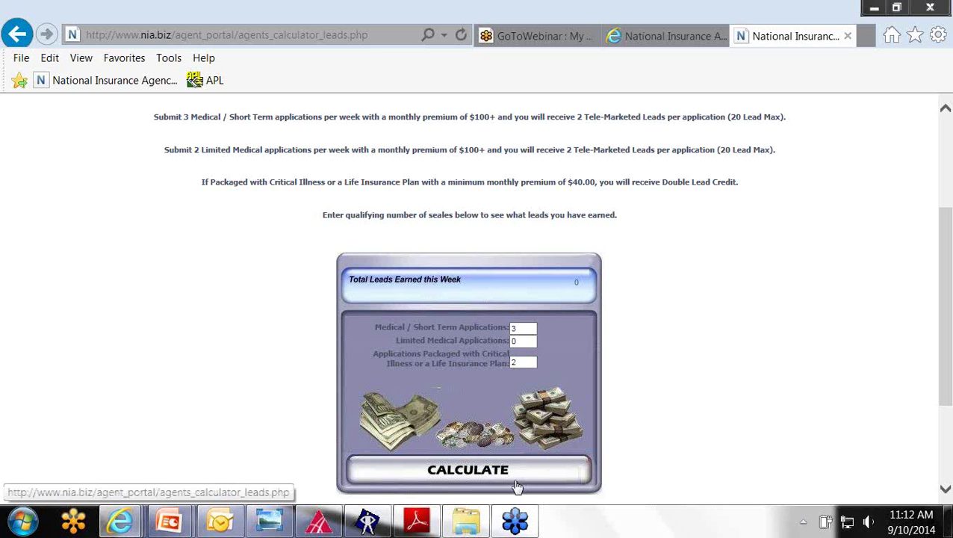
pyautogui.click(517, 482)
pyautogui.scroll(-1, 676, 392)
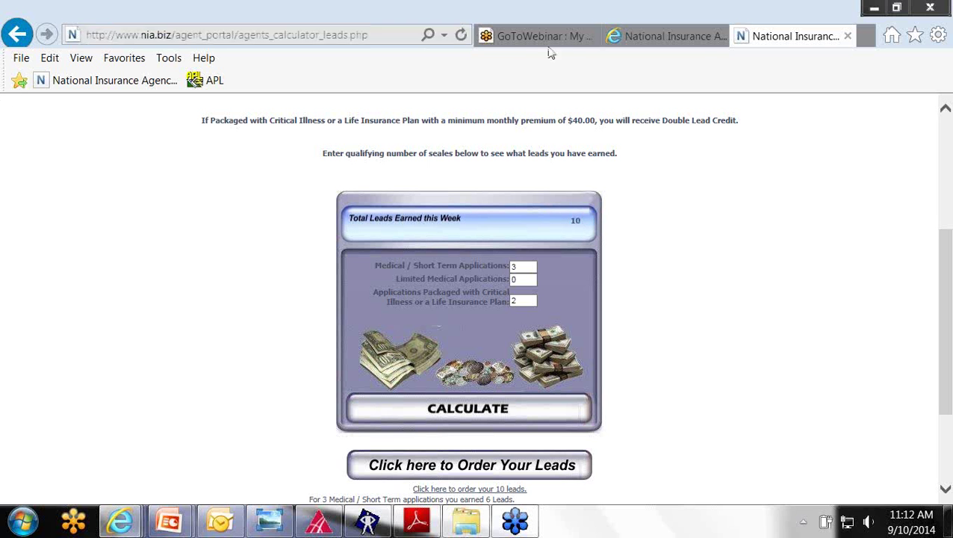
# Step: Leave the calculator and bring the leads page down to the Purchasing Leads prices
pyautogui.click(618, 37)
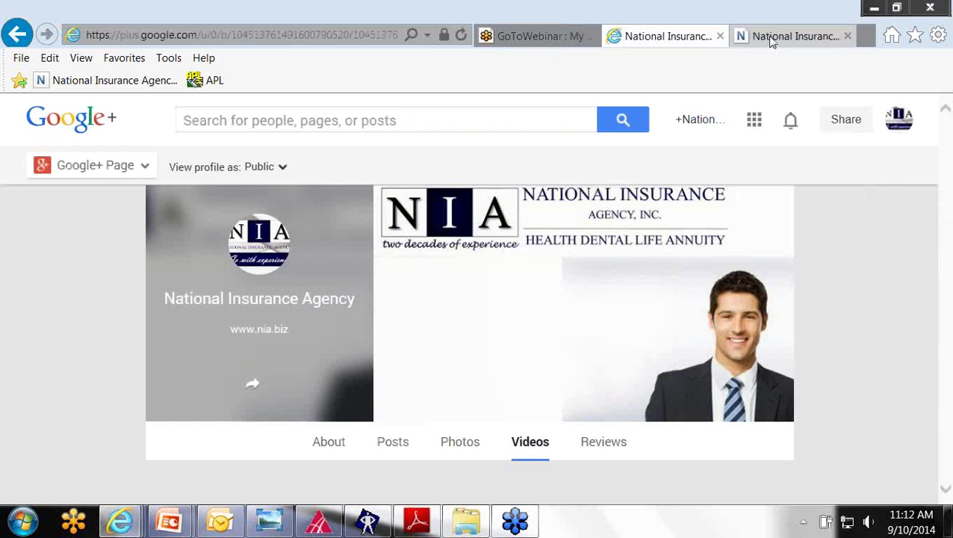
pyautogui.click(768, 36)
pyautogui.click(17, 34)
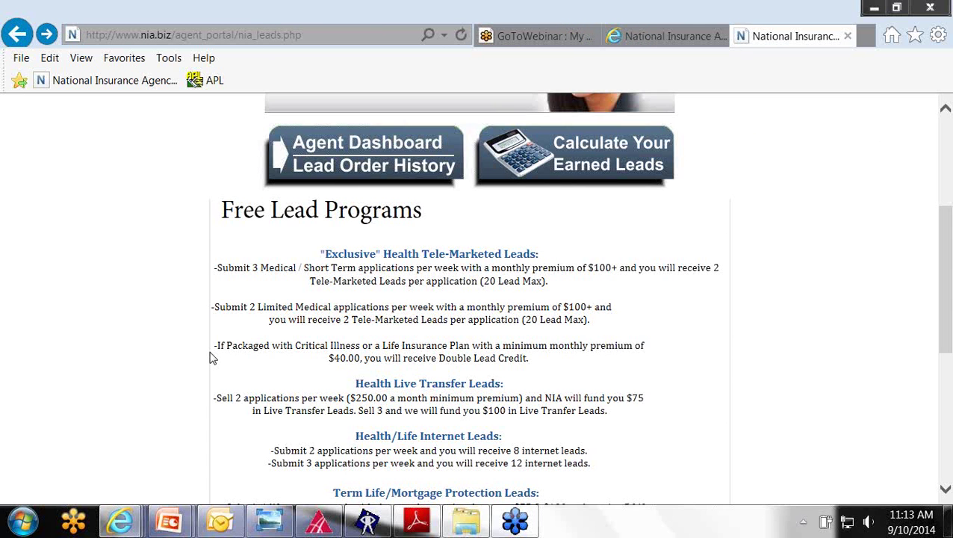
pyautogui.scroll(-3, 209, 363)
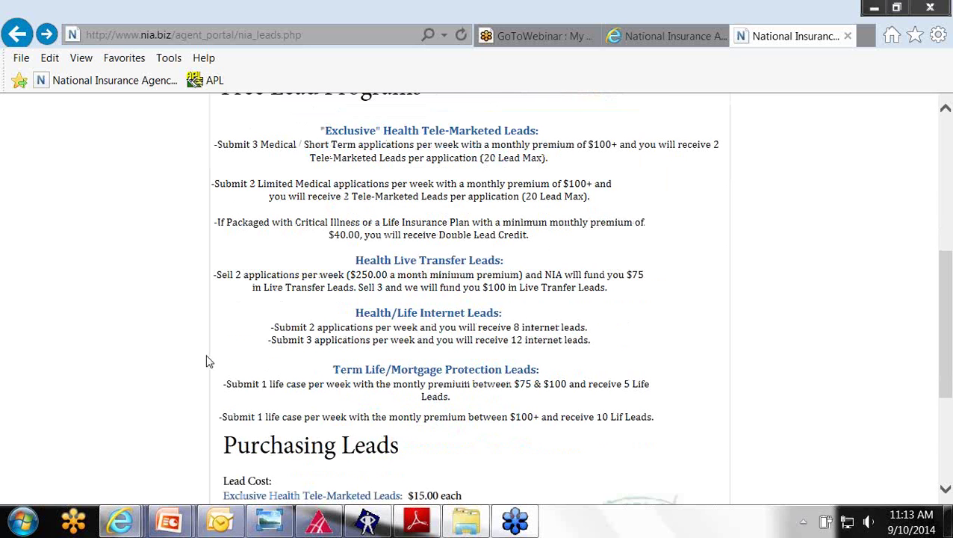
pyautogui.scroll(-3, 210, 362)
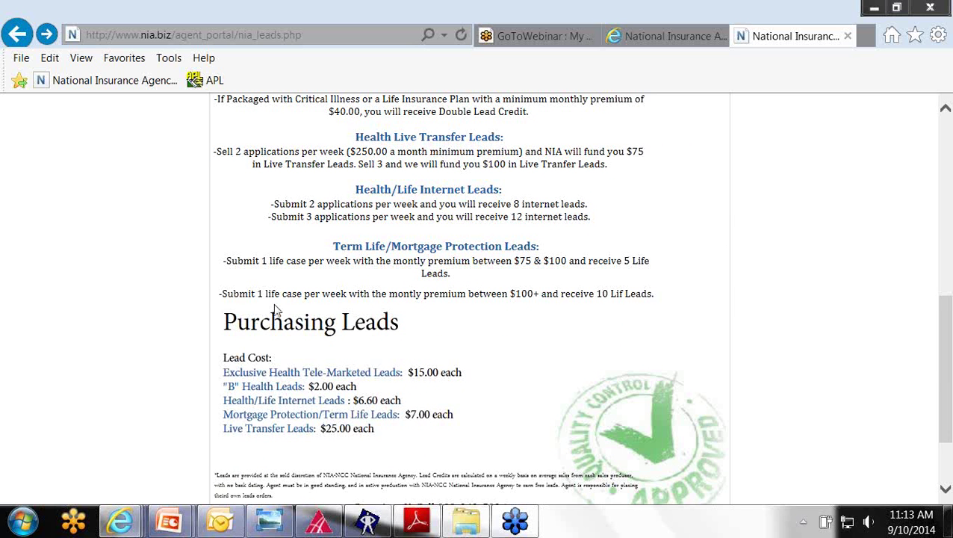
# Step: Look over the blank Internet Lead Program order form, then return to the leads overview
pyautogui.click(389, 250)
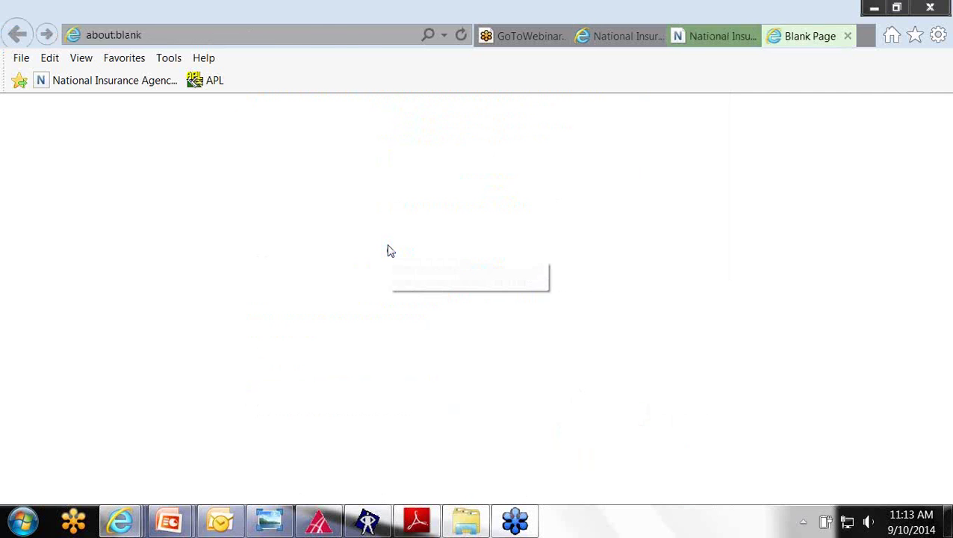
pyautogui.scroll(-2, 381, 262)
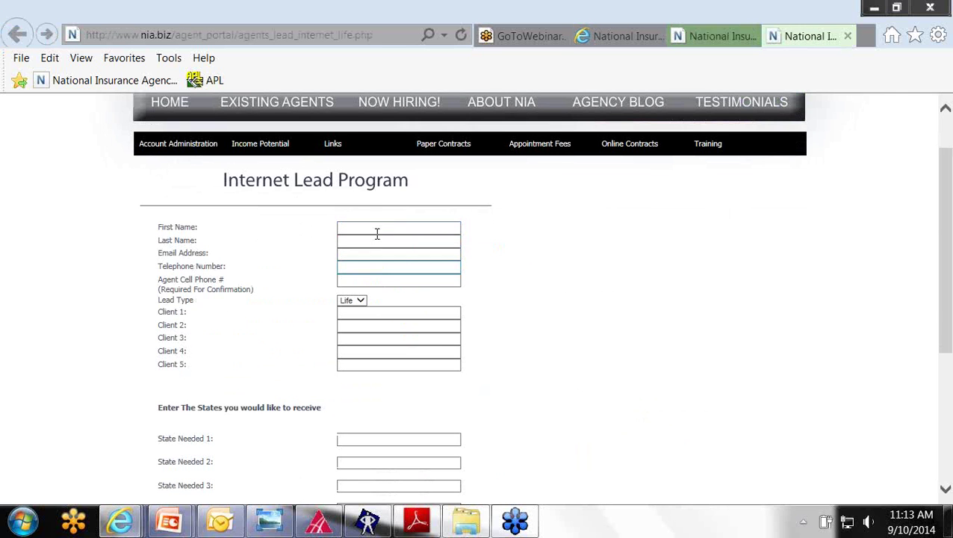
pyautogui.click(370, 312)
pyautogui.scroll(-1, 375, 309)
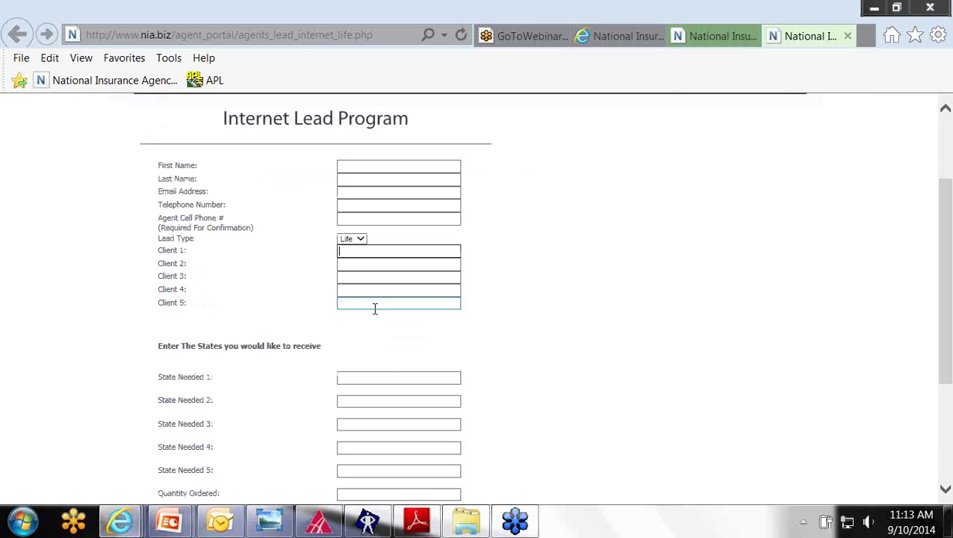
pyautogui.click(354, 239)
pyautogui.scroll(-1, 372, 357)
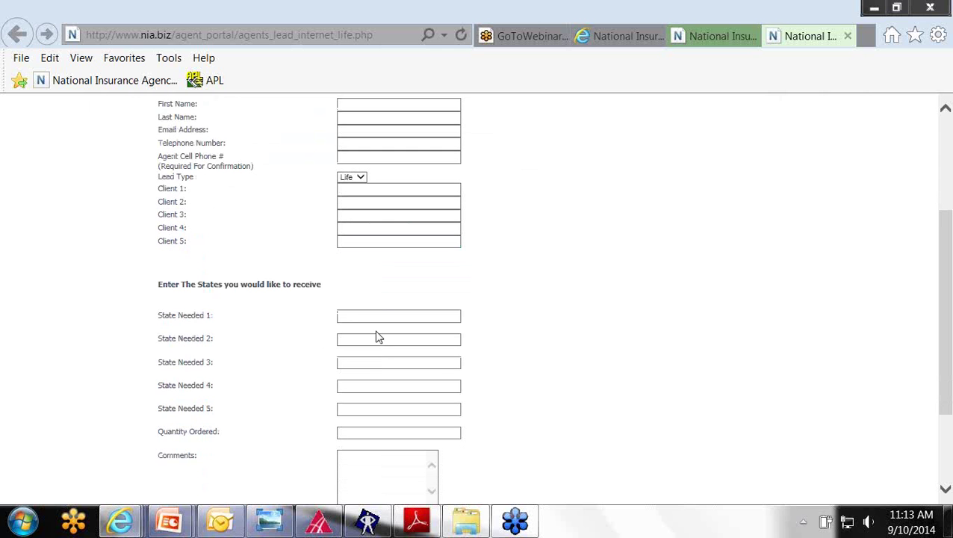
pyautogui.click(382, 314)
pyautogui.scroll(2, 190, 302)
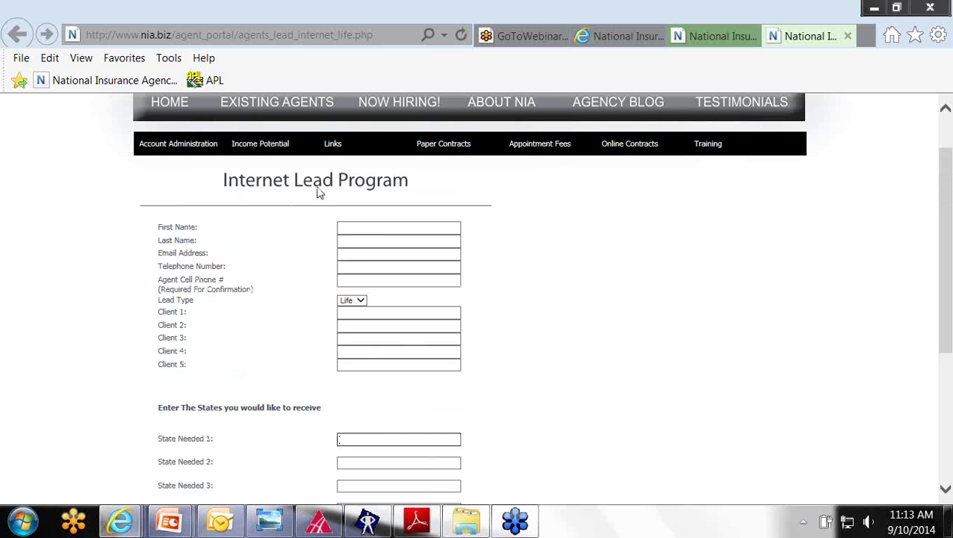
pyautogui.click(721, 36)
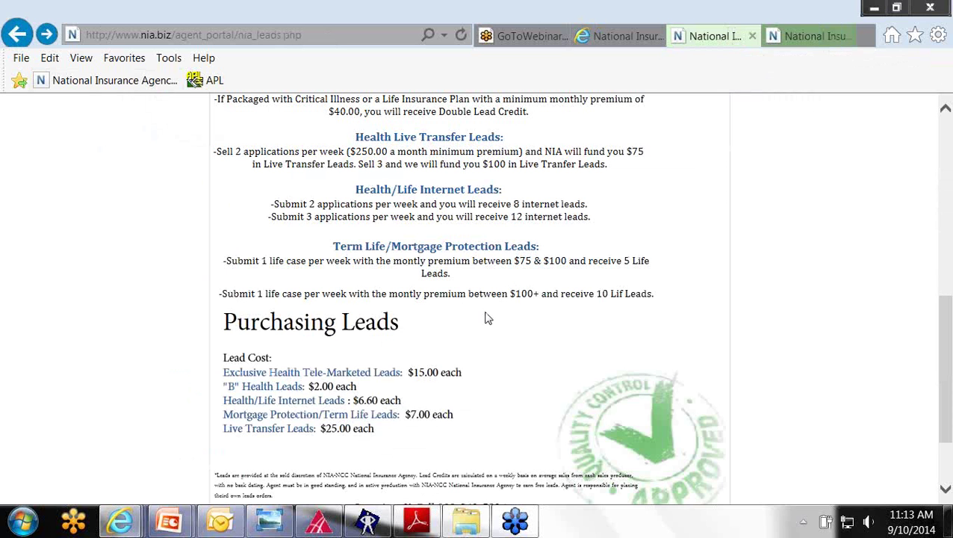
# Step: Open the transfer lead program order form in a new tab and scroll down it
pyautogui.scroll(3, 484, 319)
pyautogui.click(435, 140)
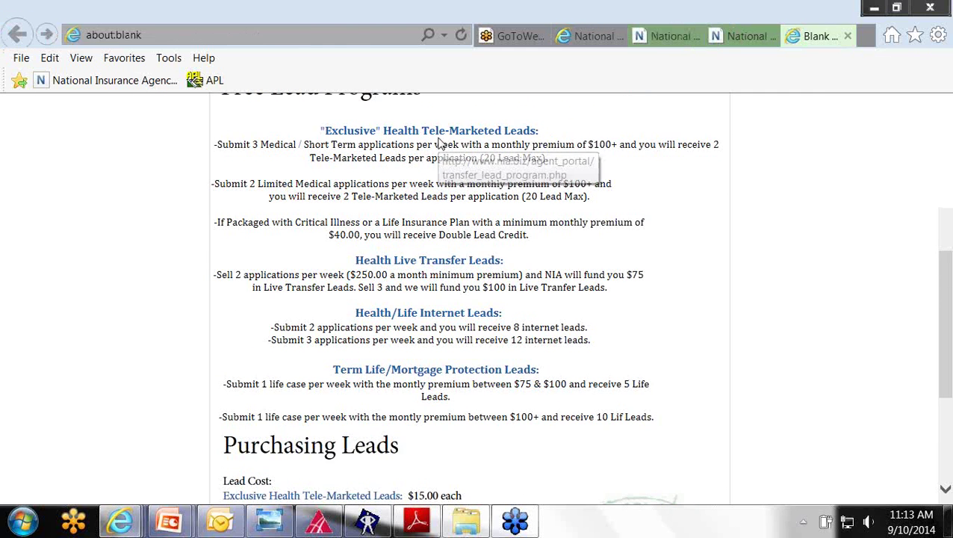
pyautogui.scroll(-2, 384, 306)
pyautogui.scroll(-3, 385, 306)
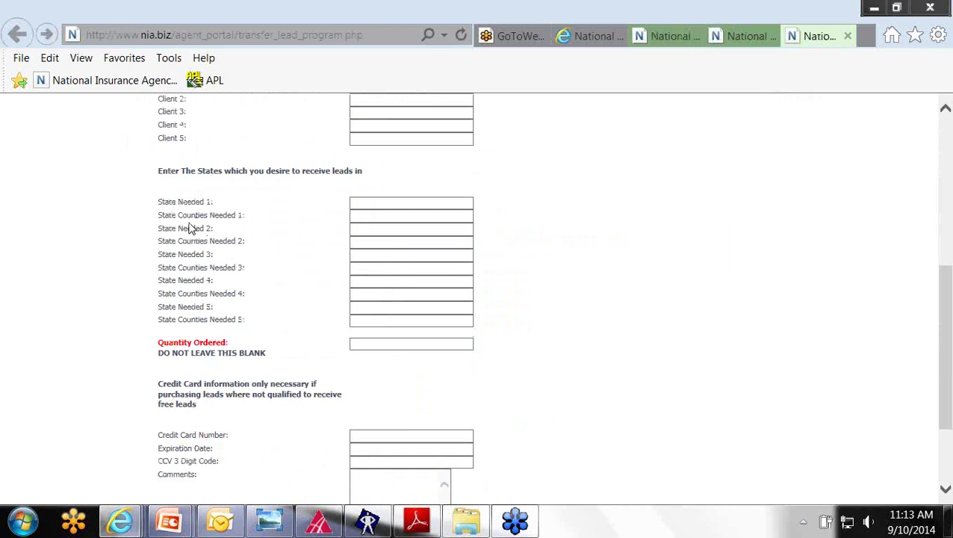
# Step: Step through the blank counties, quantity, card number, security code and comments fields
pyautogui.click(410, 216)
pyautogui.click(374, 345)
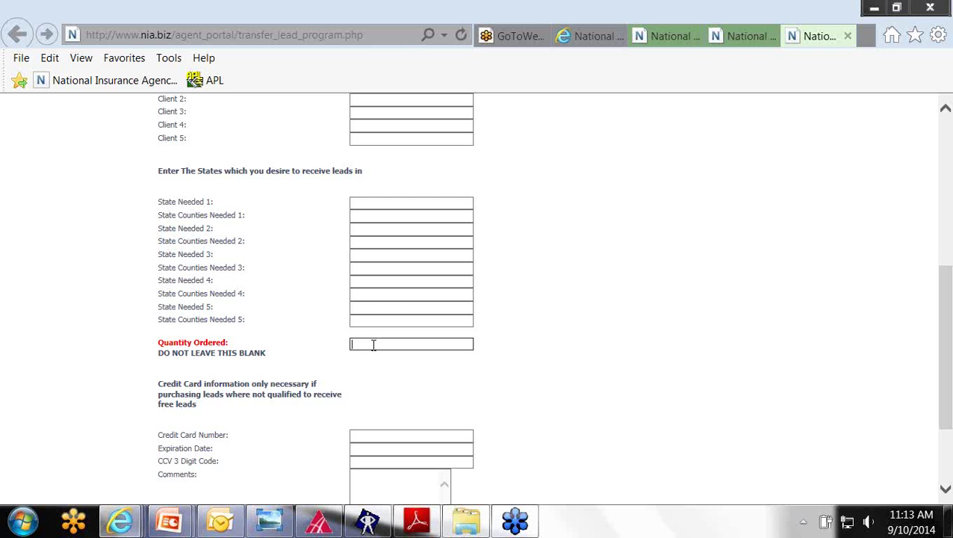
pyautogui.scroll(-1, 383, 357)
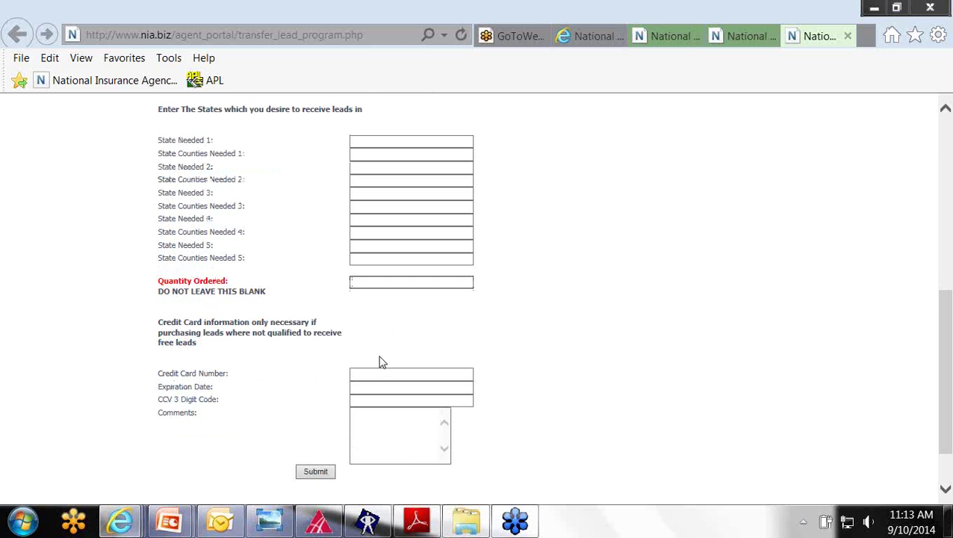
pyautogui.click(375, 372)
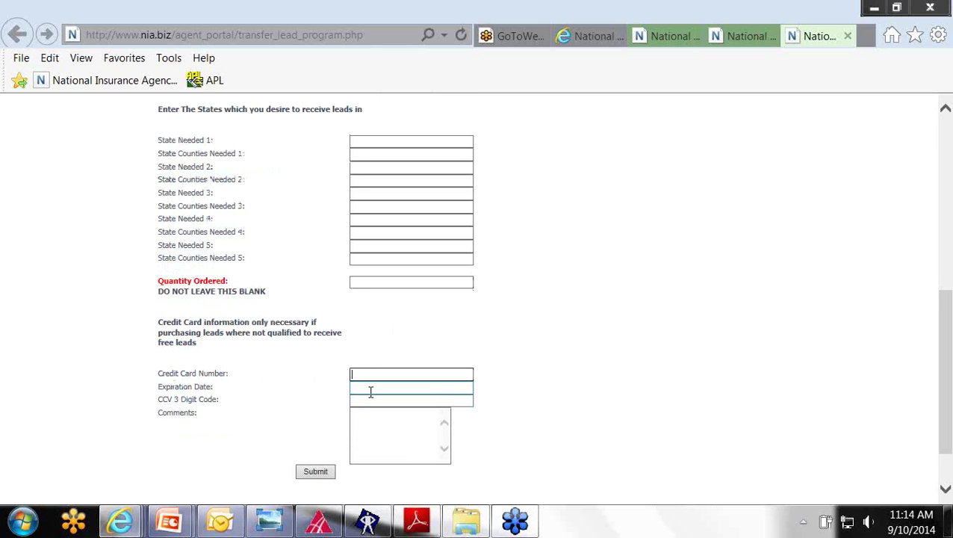
pyautogui.click(372, 401)
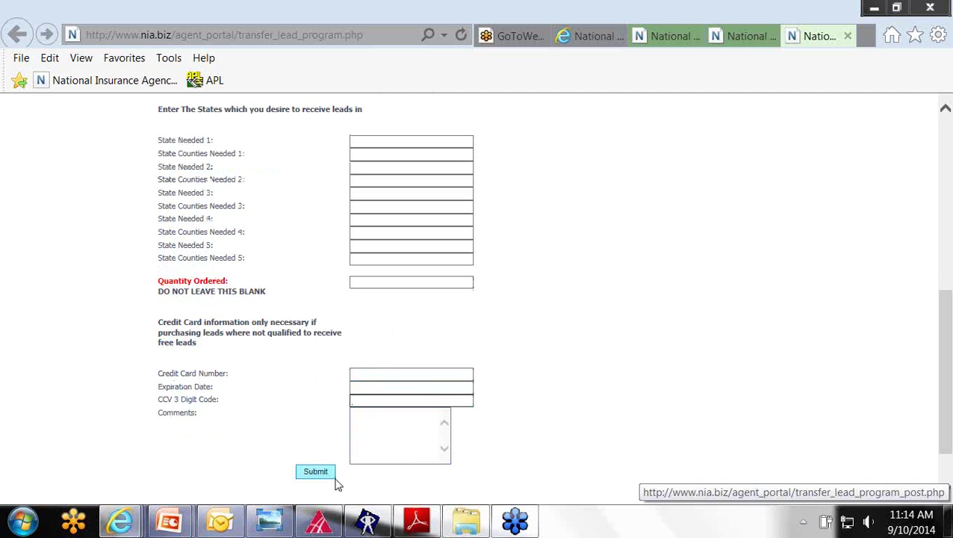
pyautogui.click(383, 443)
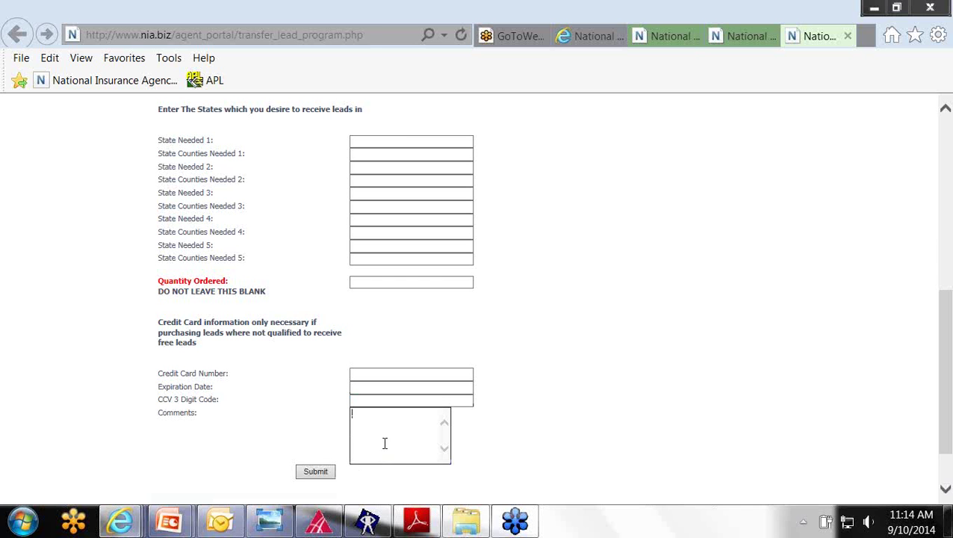
pyautogui.click(417, 520)
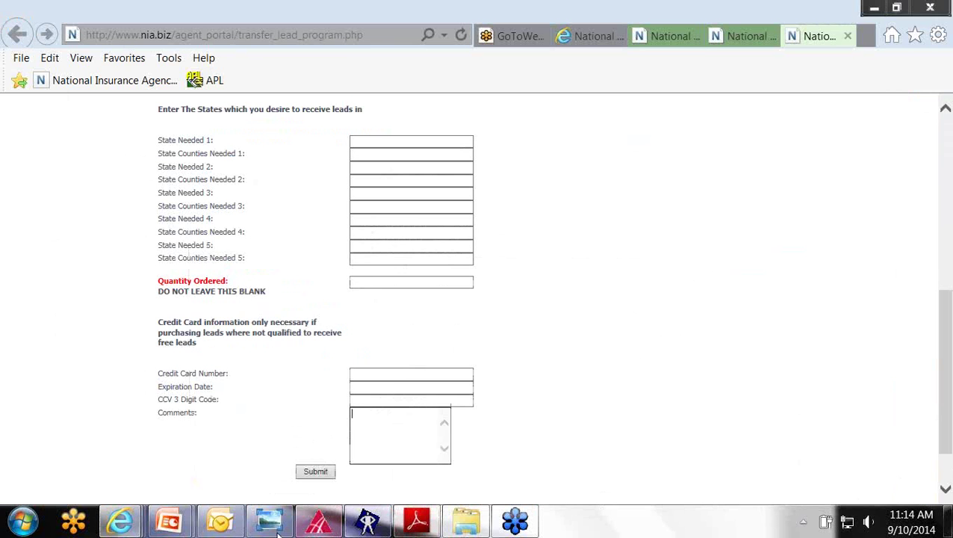
pyautogui.click(254, 527)
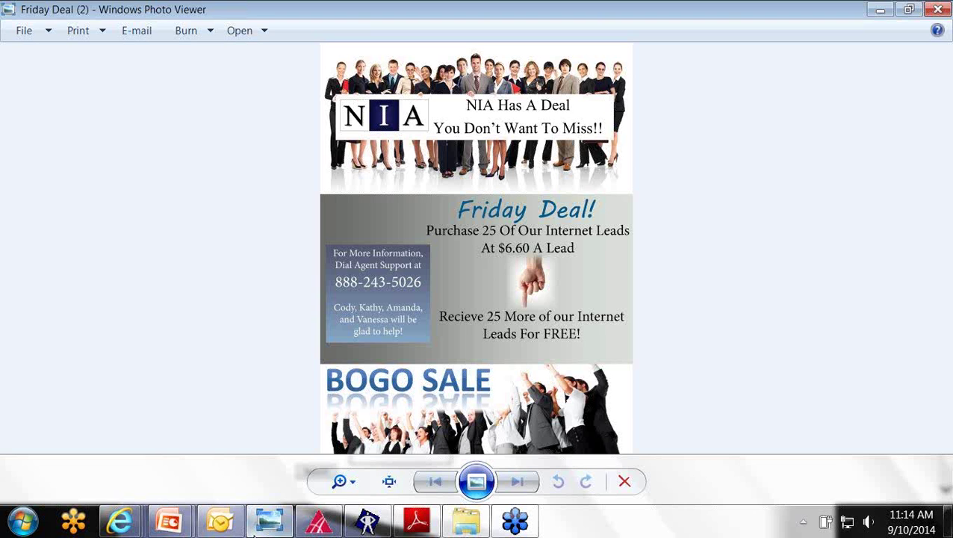
pyautogui.click(875, 10)
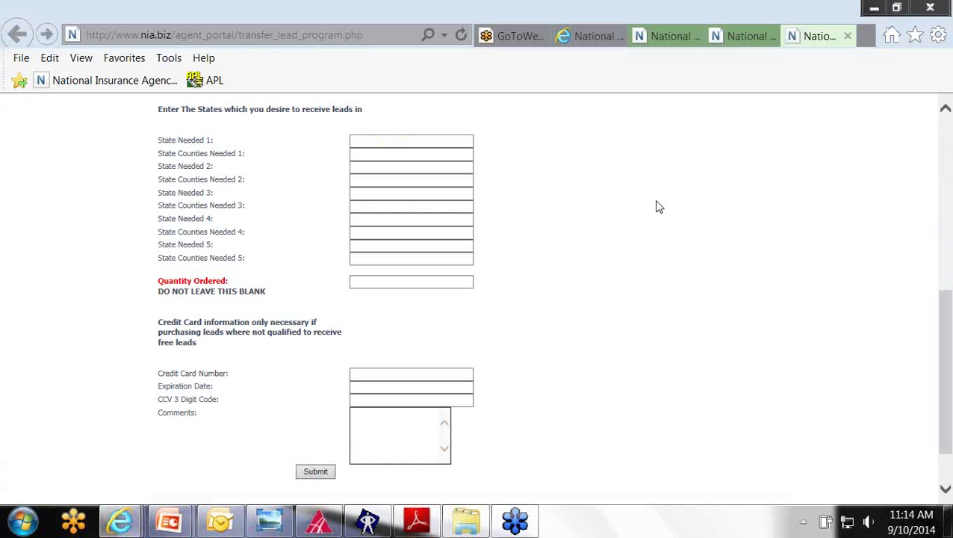
# Step: Return to the nia_leads page and open Account Administration > Commission Statements
pyautogui.click(734, 37)
pyautogui.click(674, 37)
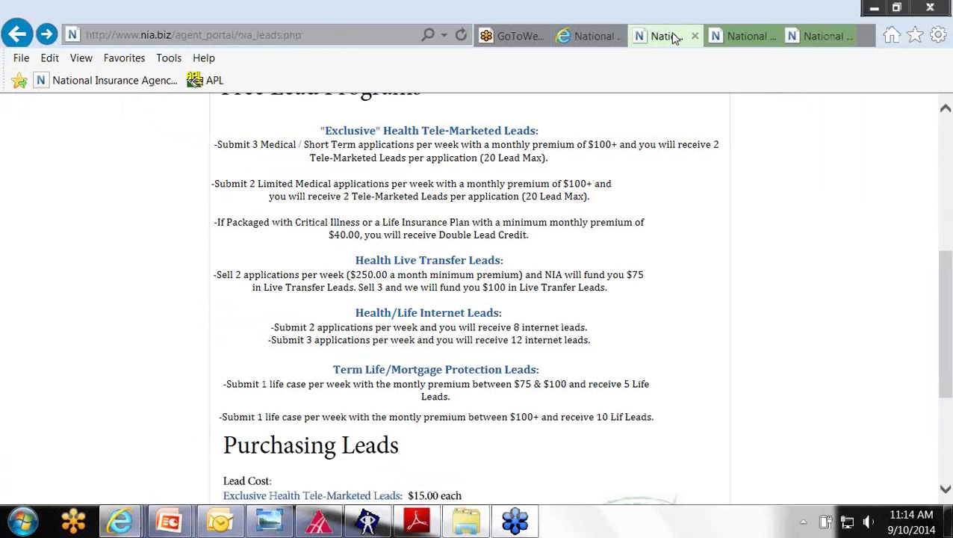
pyautogui.scroll(5, 617, 329)
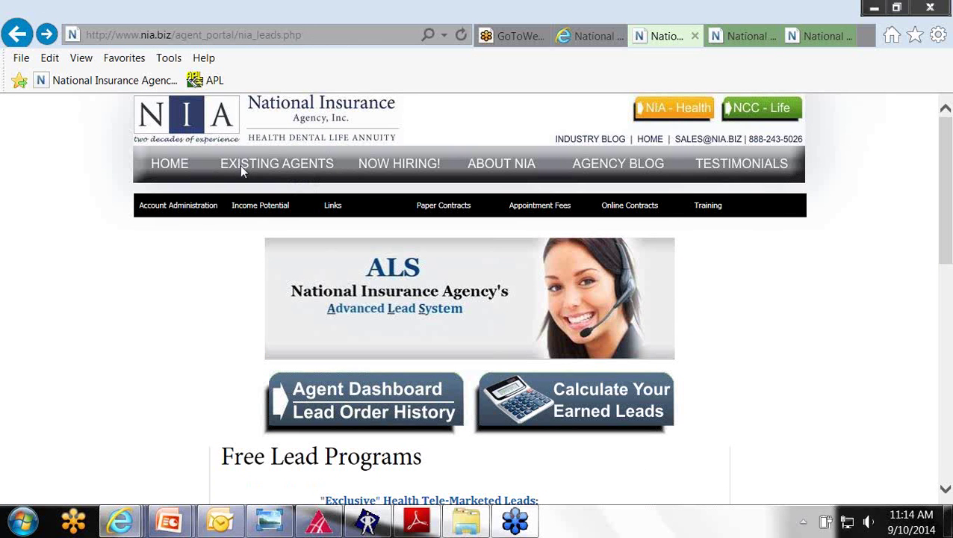
pyautogui.moveTo(179, 206)
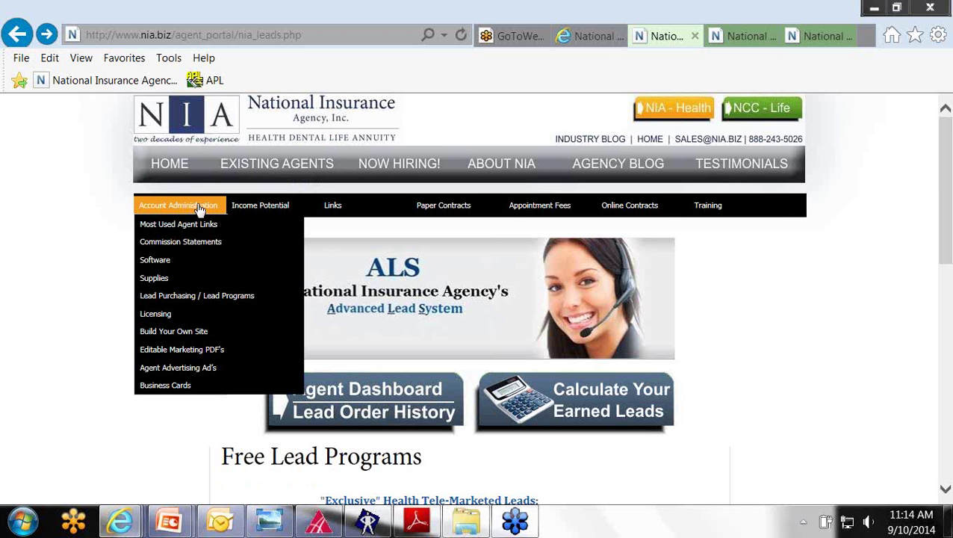
pyautogui.click(193, 244)
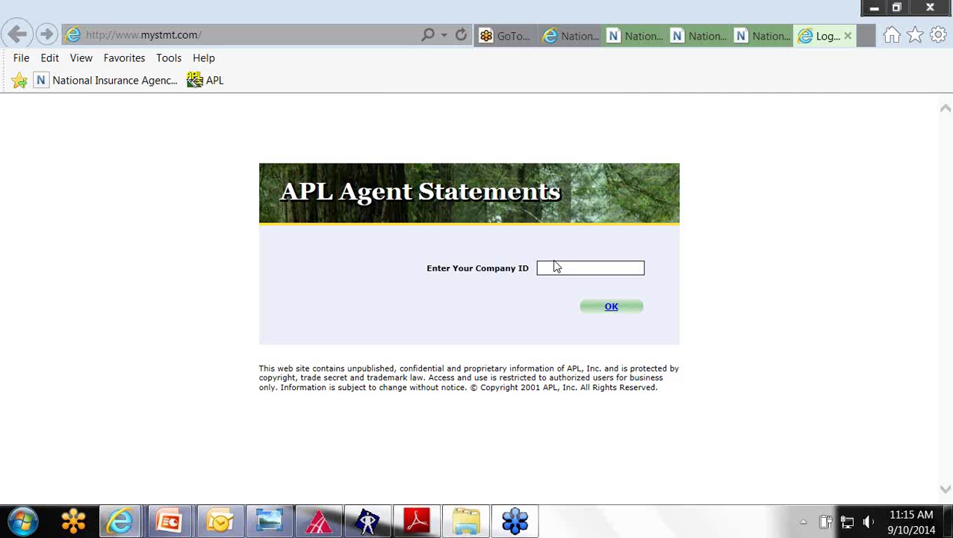
# Step: Submit company ID NIA and choose NIA-NCC as the carrier
pyautogui.write('N')
pyautogui.write('IA')
pyautogui.press('Return')
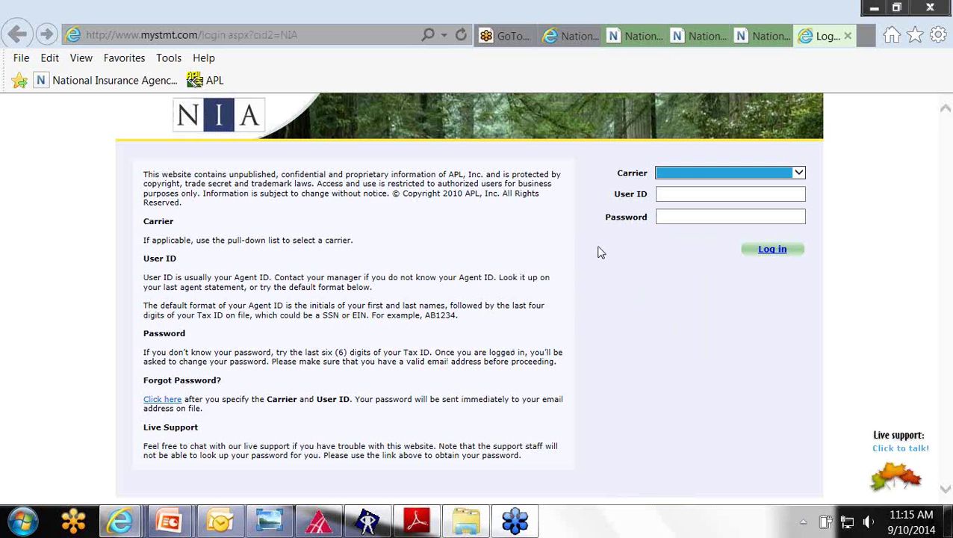
pyautogui.click(693, 176)
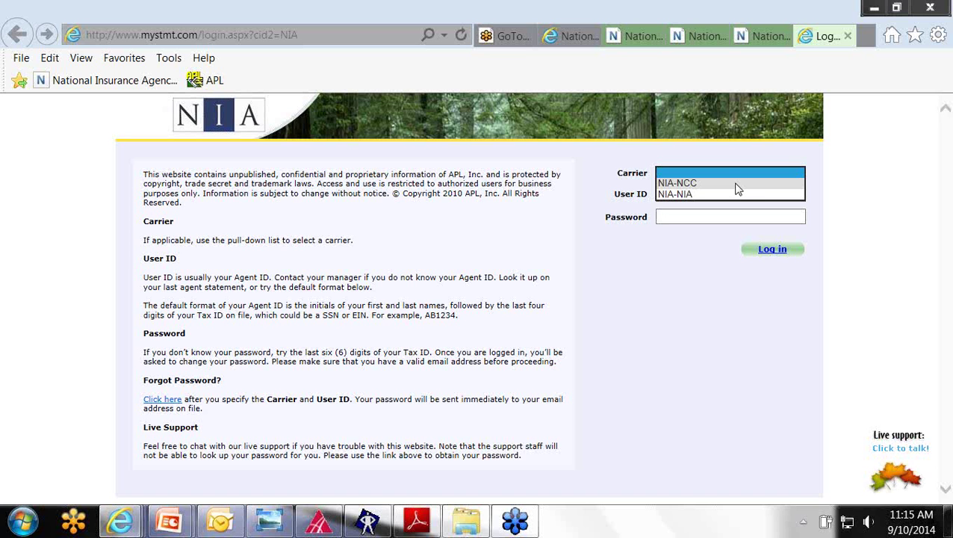
pyautogui.click(687, 183)
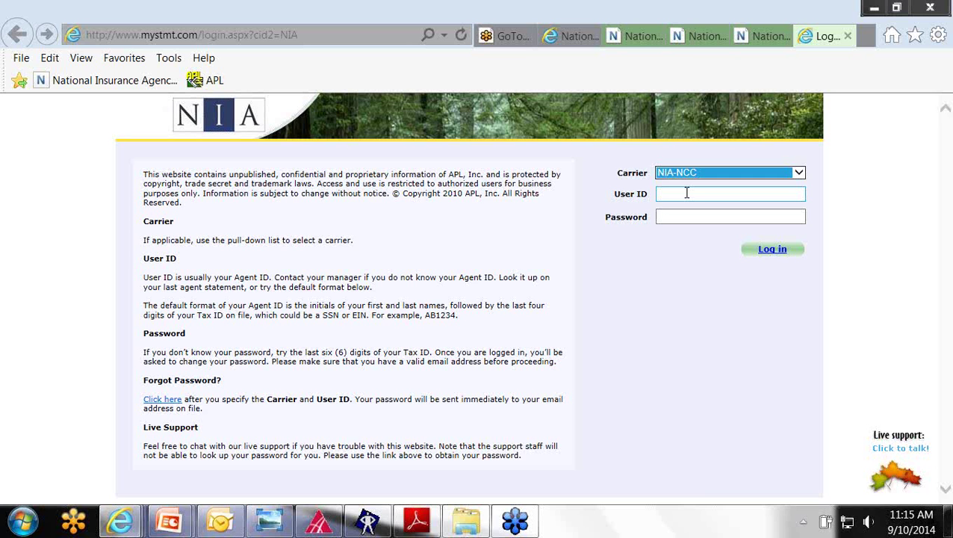
# Step: Enter the agent's user ID and move to the password field
pyautogui.click(687, 192)
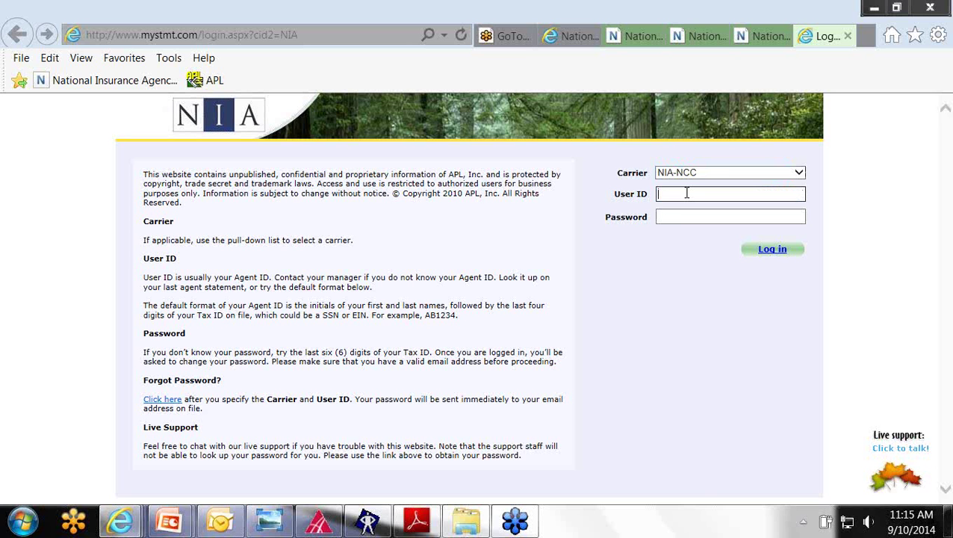
pyautogui.write('SMITH,')
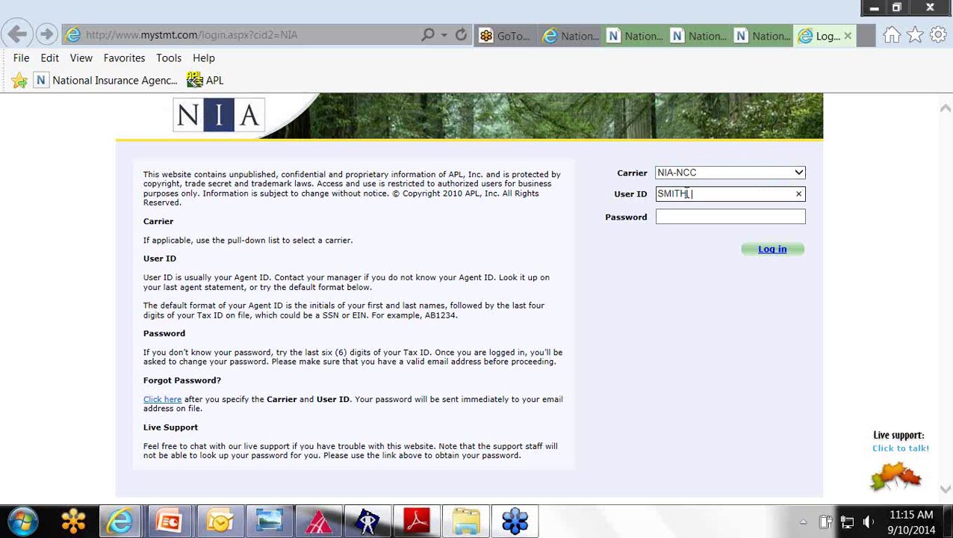
pyautogui.write('.')
pyautogui.write('J')
pyautogui.write('.')
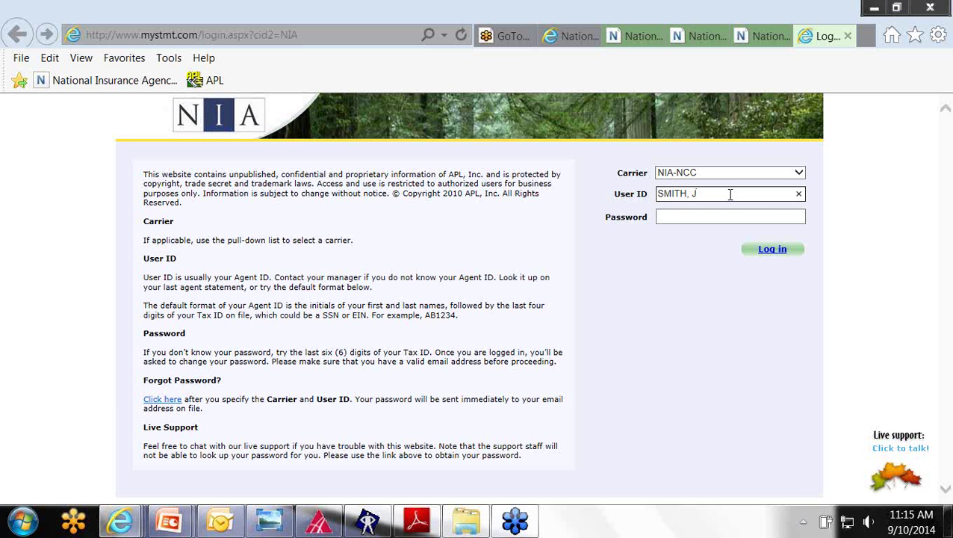
pyautogui.write('OHN')
pyautogui.click(706, 214)
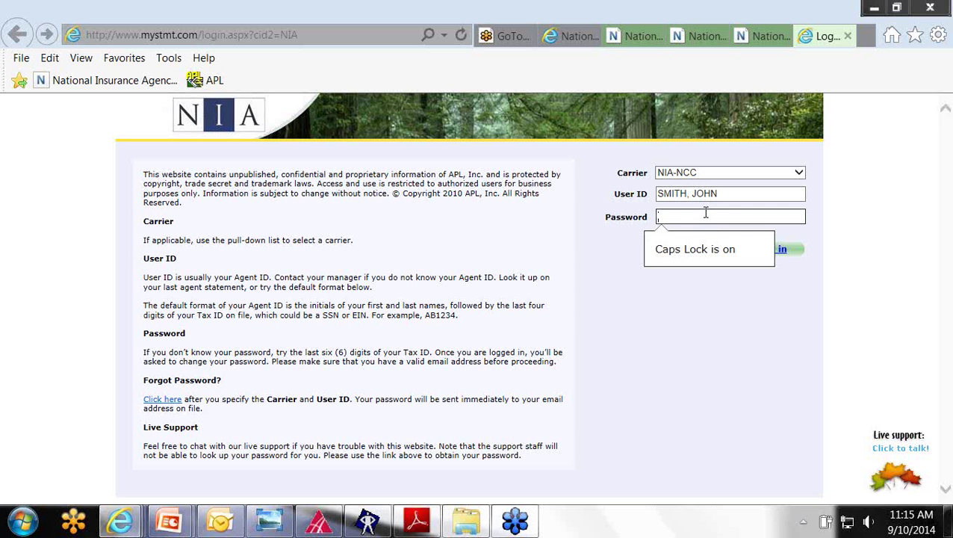
pyautogui.press('capslock')
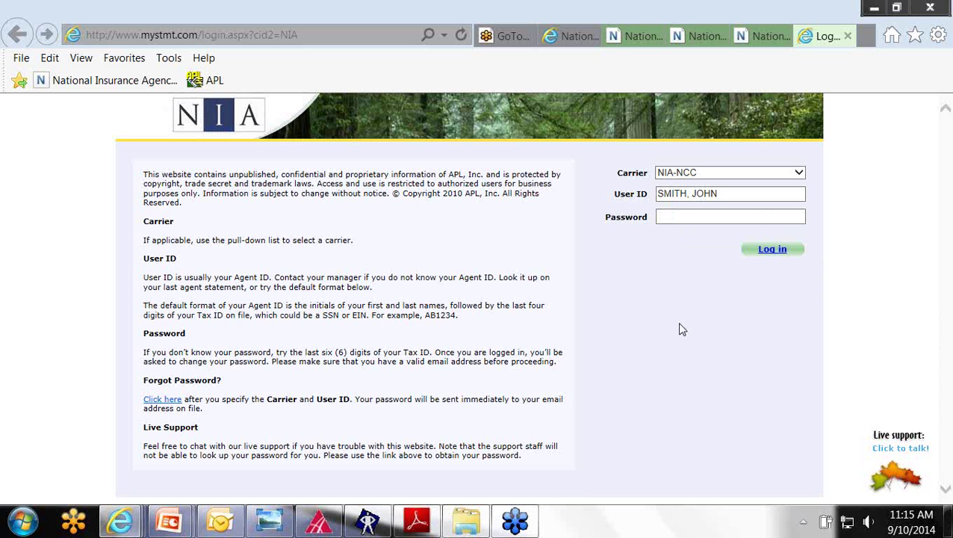
pyautogui.moveTo(417, 521)
pyautogui.click(431, 525)
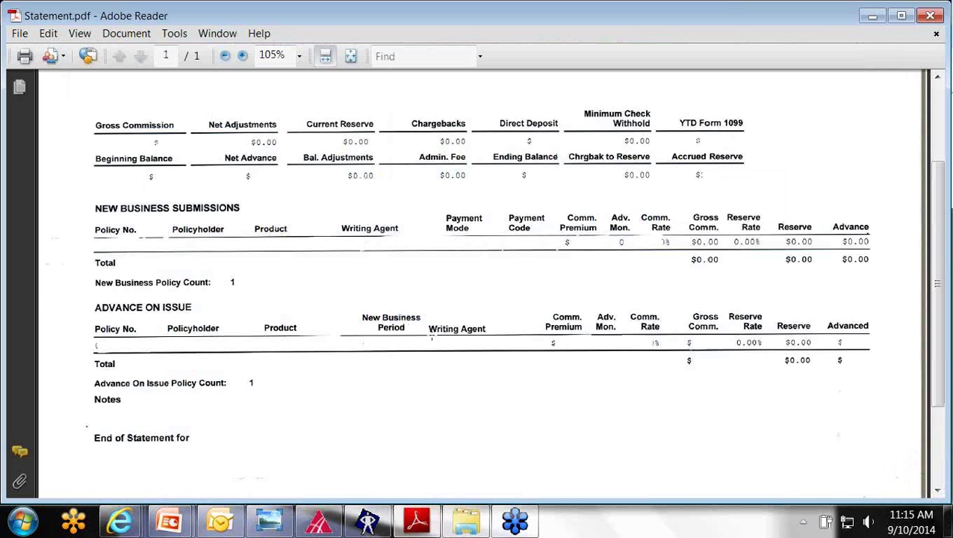
pyautogui.scroll(1, 430, 339)
pyautogui.scroll(3, 432, 342)
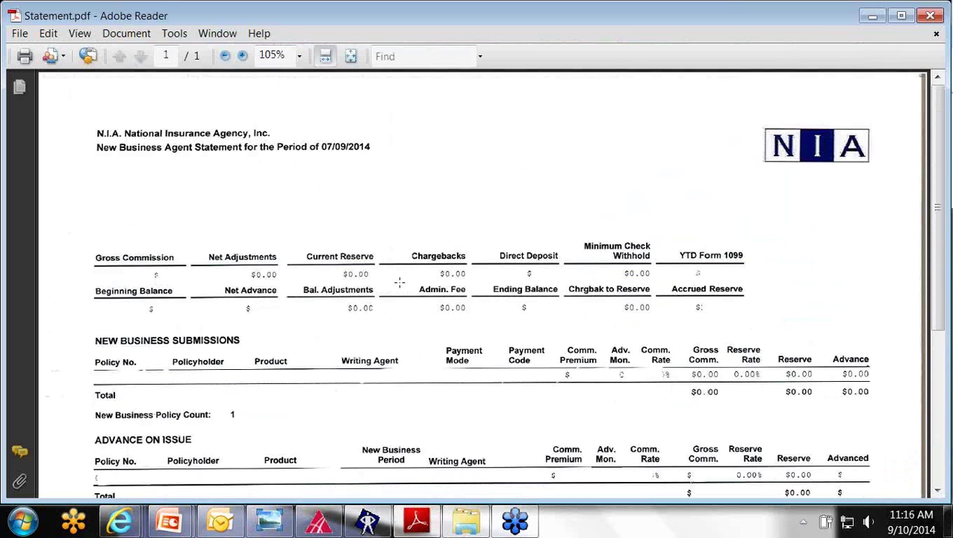
pyautogui.scroll(-3, 399, 281)
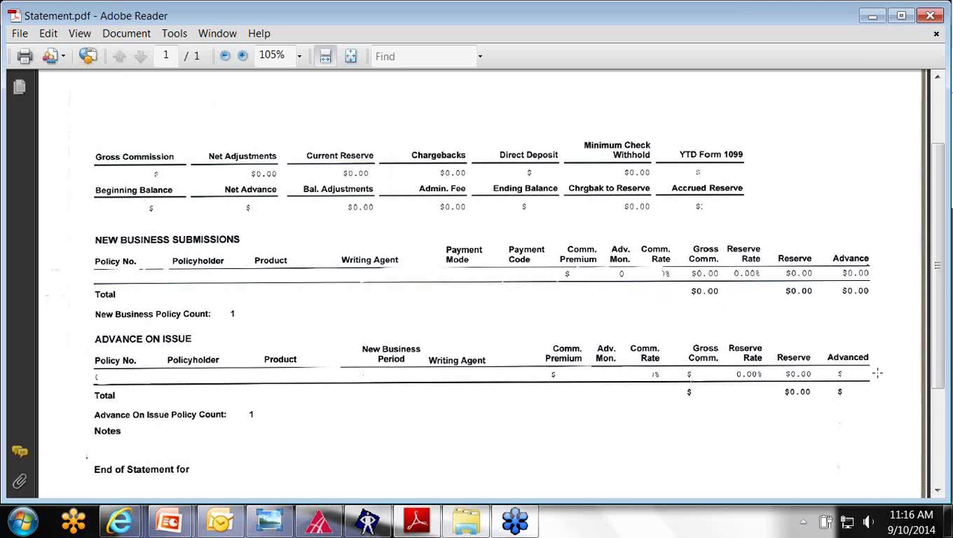
pyautogui.click(871, 15)
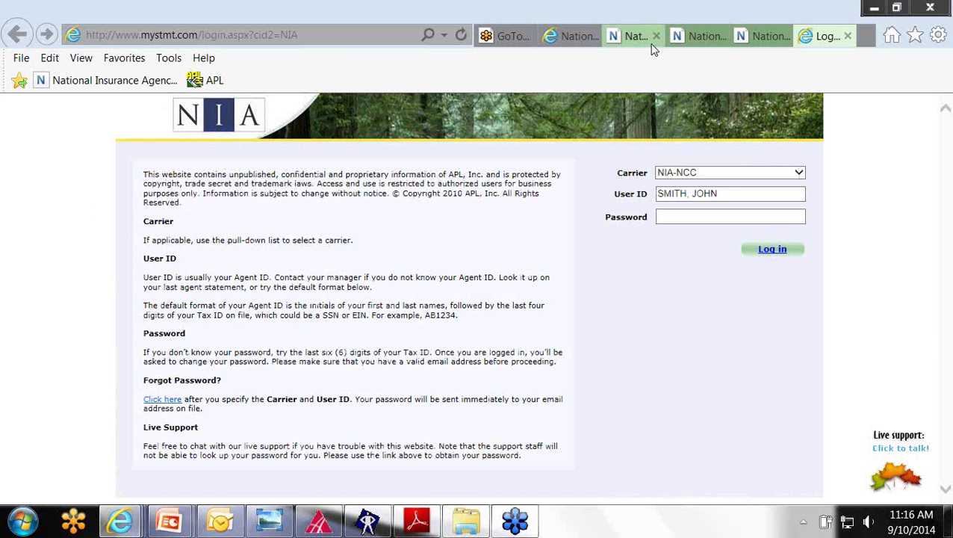
# Step: From the portal leads page, open the September 2014 Training Calendar in a new tab
pyautogui.click(651, 44)
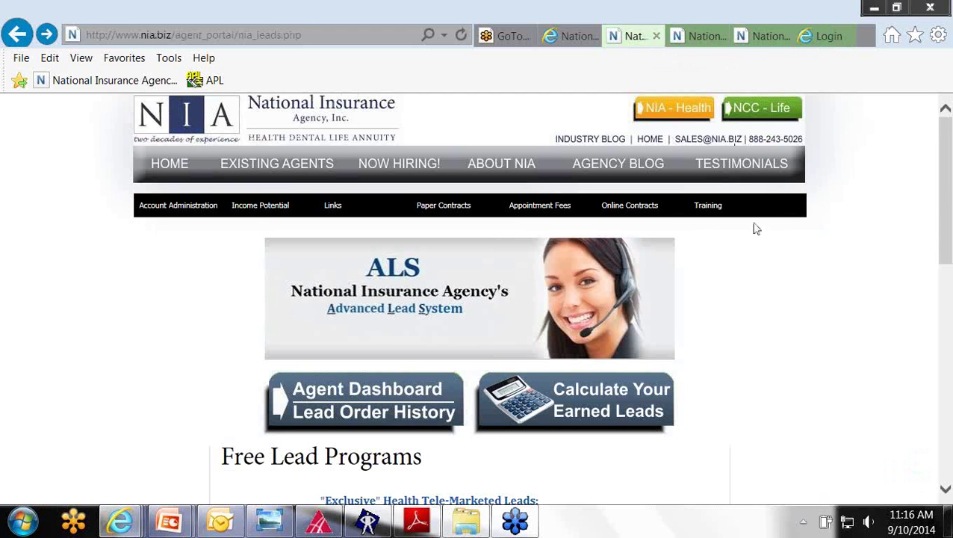
pyautogui.moveTo(706, 205)
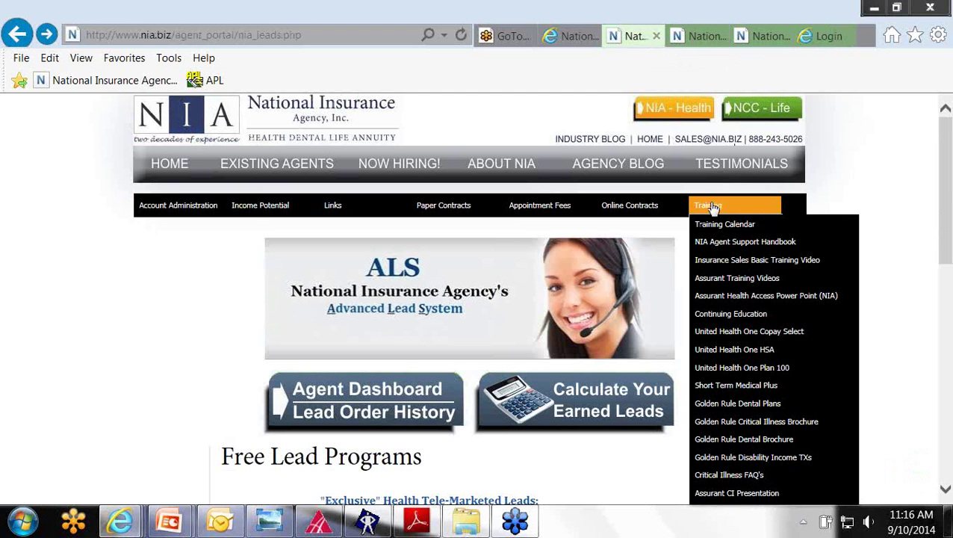
pyautogui.click(753, 233)
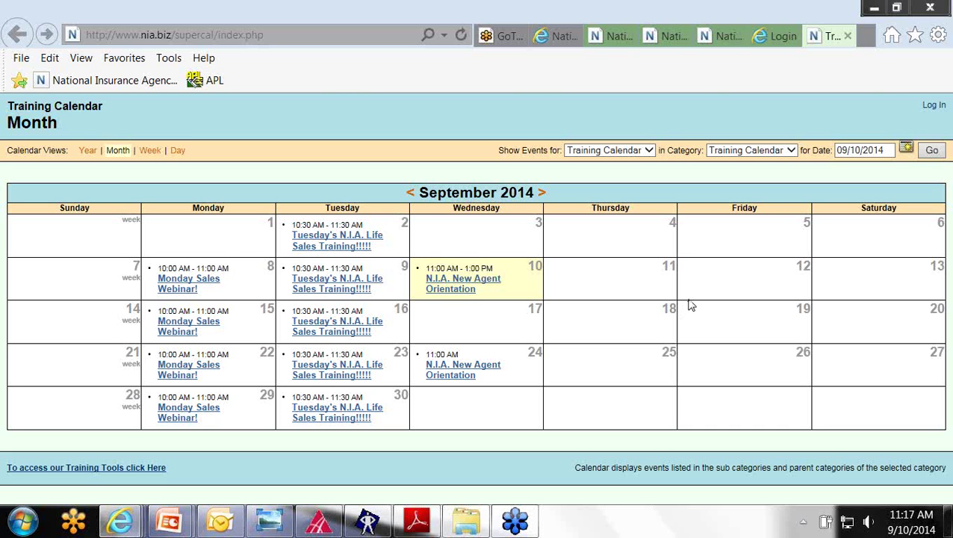
# Step: Close the lead form, login, Lead Program and calendar tabs, then view the Google+ page
pyautogui.click(714, 45)
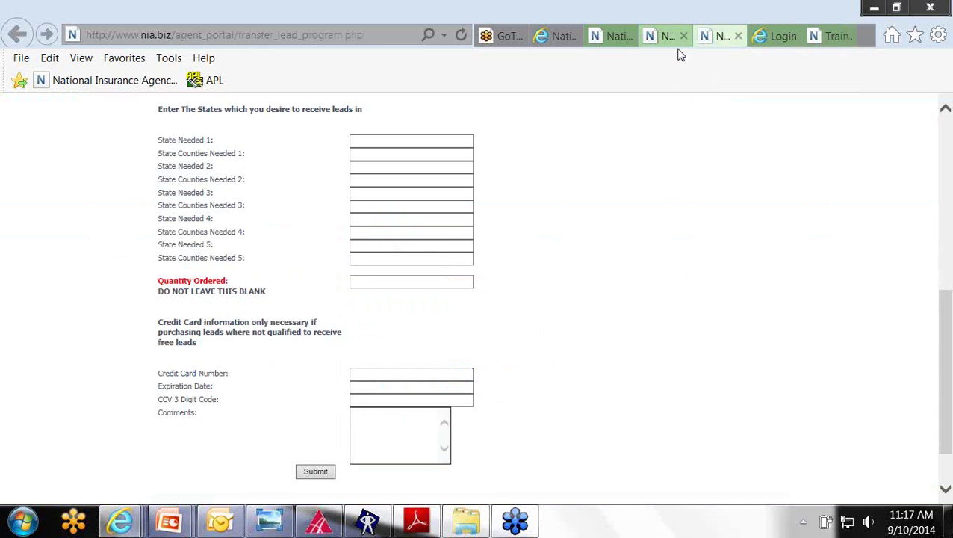
pyautogui.click(737, 37)
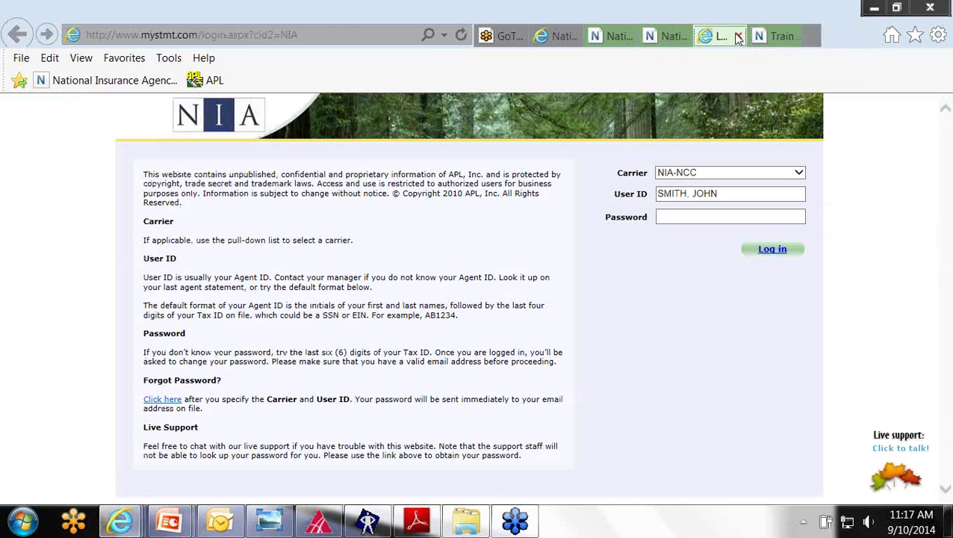
pyautogui.click(737, 37)
pyautogui.click(668, 36)
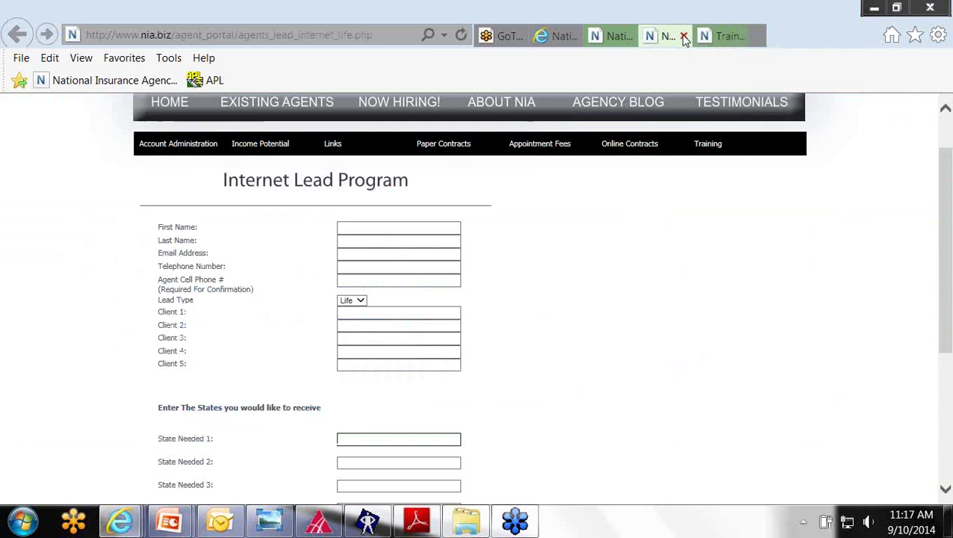
pyautogui.click(684, 39)
pyautogui.click(615, 35)
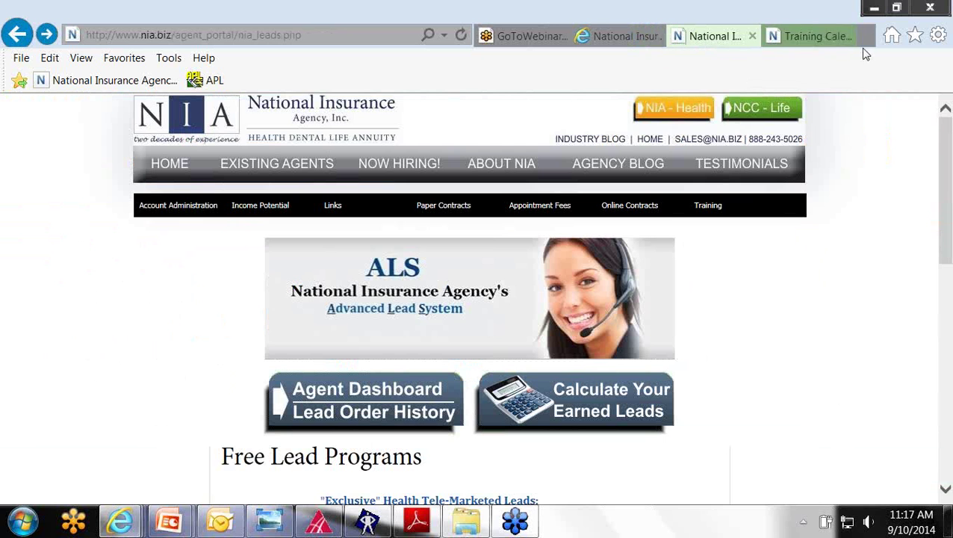
pyautogui.click(848, 35)
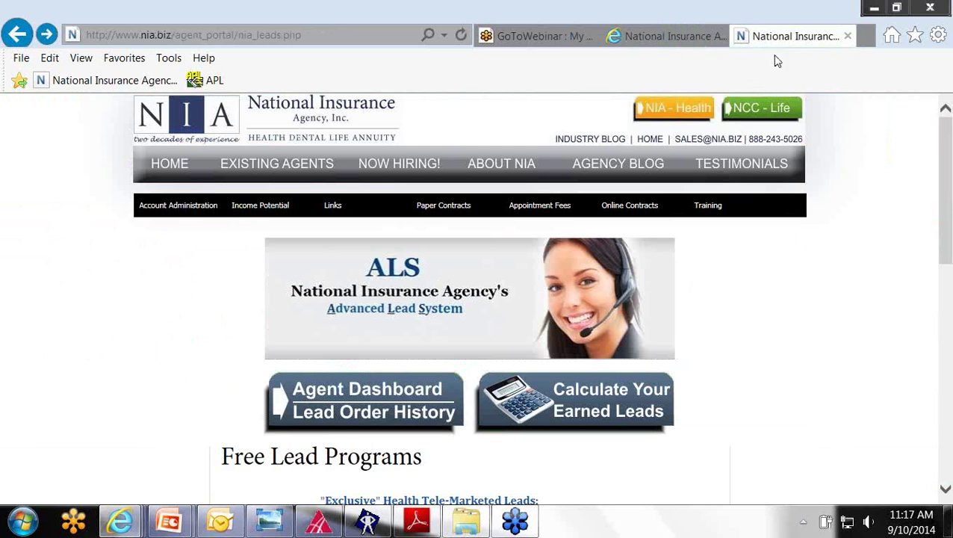
pyautogui.click(713, 206)
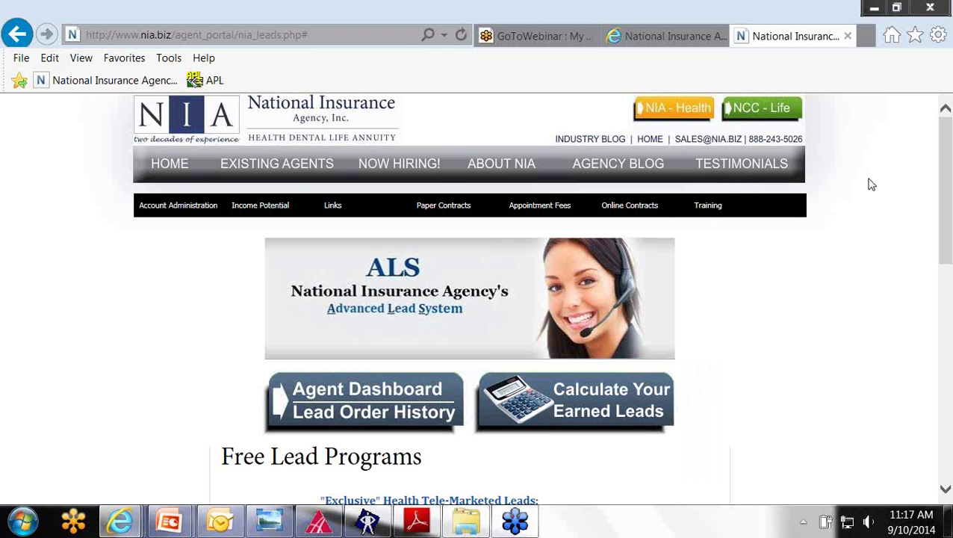
pyautogui.click(667, 35)
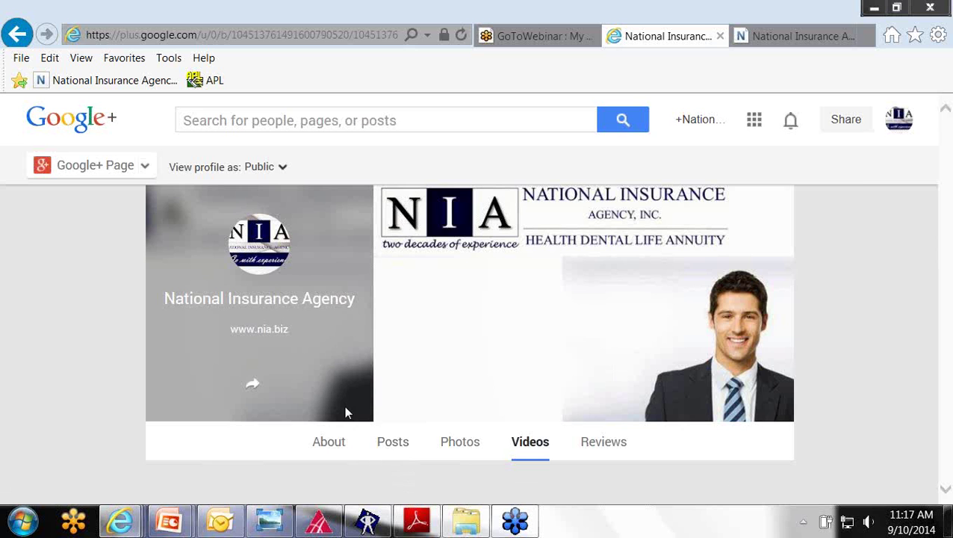
# Step: Switch from Google+ back to the NIA portal leads tab
pyautogui.click(785, 37)
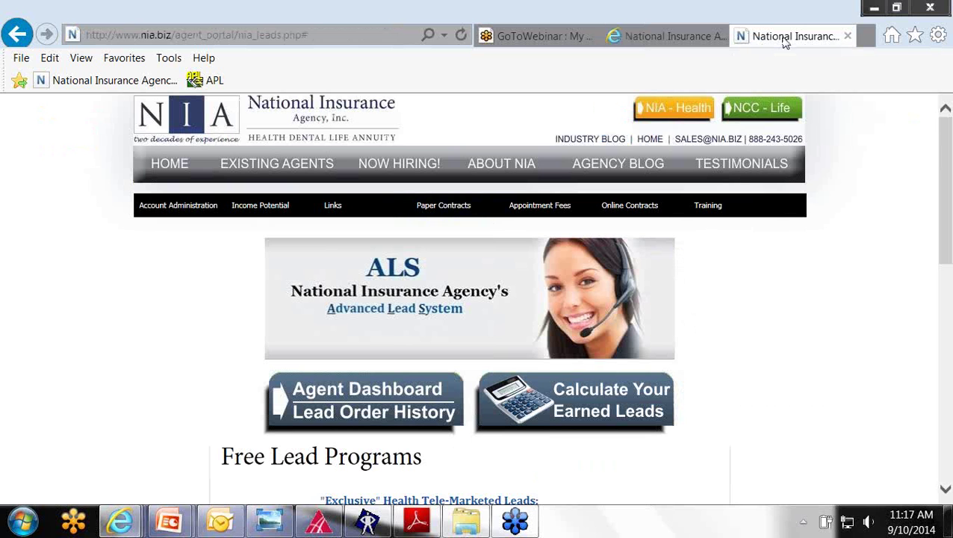
pyautogui.moveTo(178, 206)
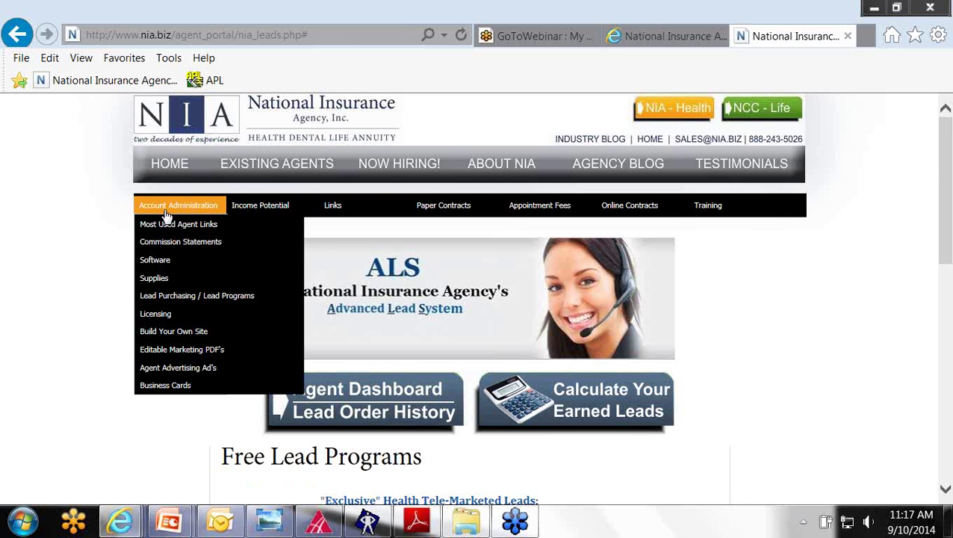
# Step: Open Account Administration > Supplies and point out the Supplies Needed box
pyautogui.click(177, 283)
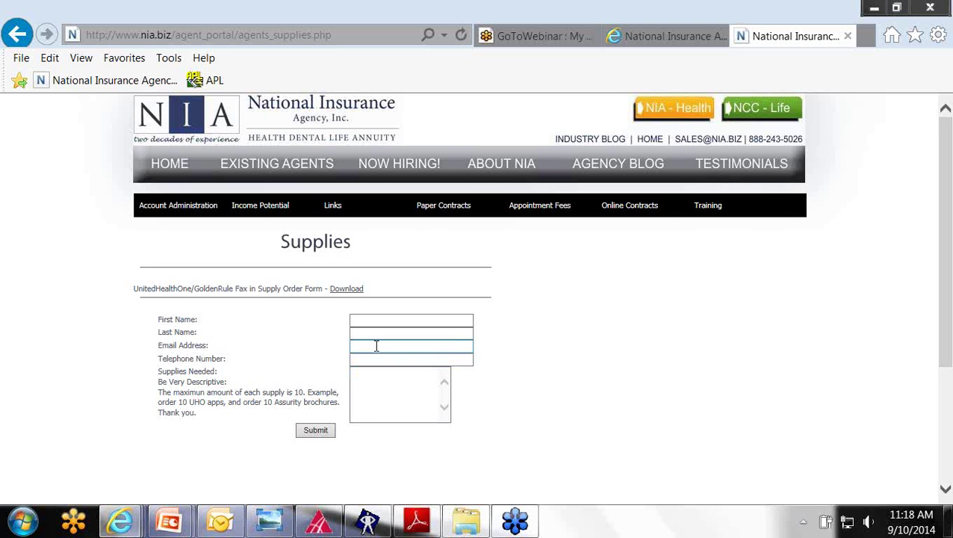
pyautogui.click(394, 398)
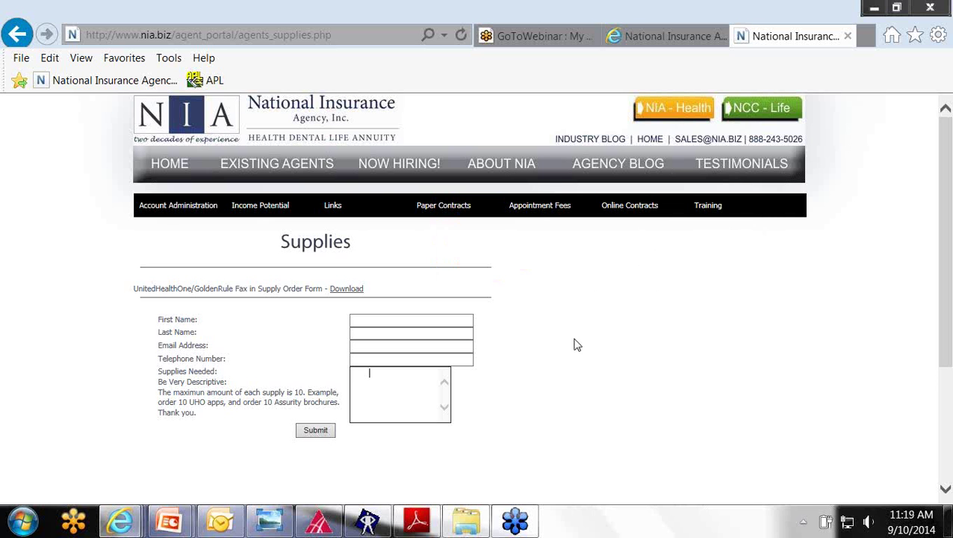
# Step: Go to the portal home page and open the BestHealthQuote.net quote engine
pyautogui.click(157, 169)
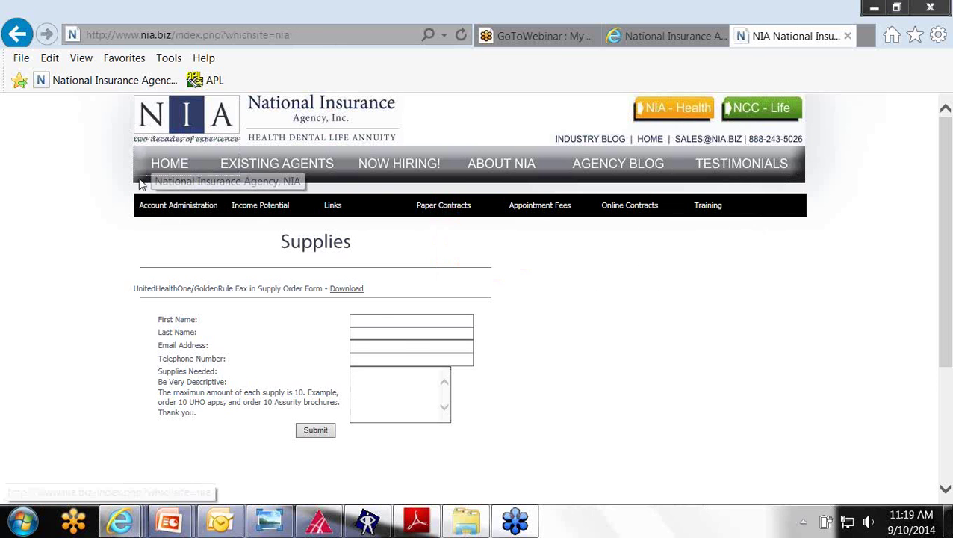
pyautogui.scroll(-1, 99, 238)
pyautogui.scroll(-1, 99, 245)
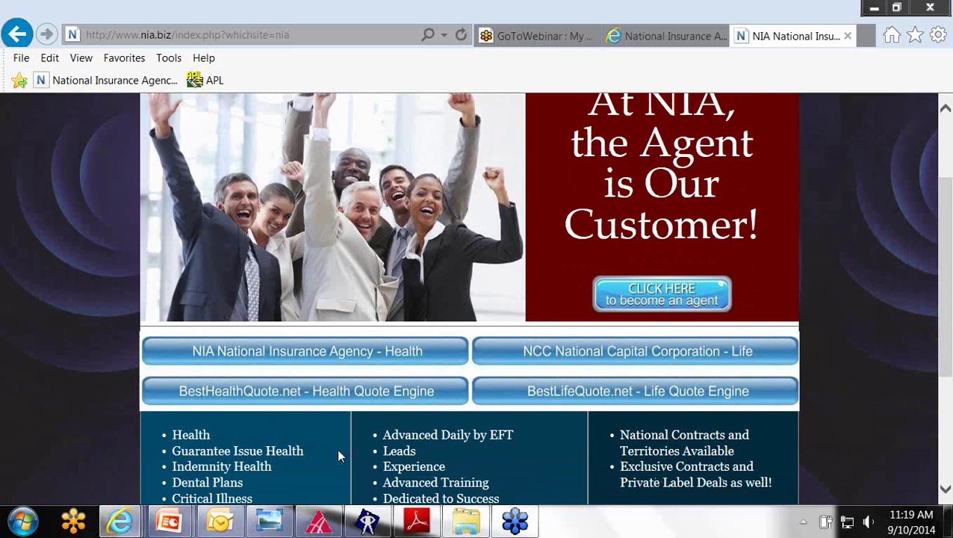
pyautogui.click(255, 393)
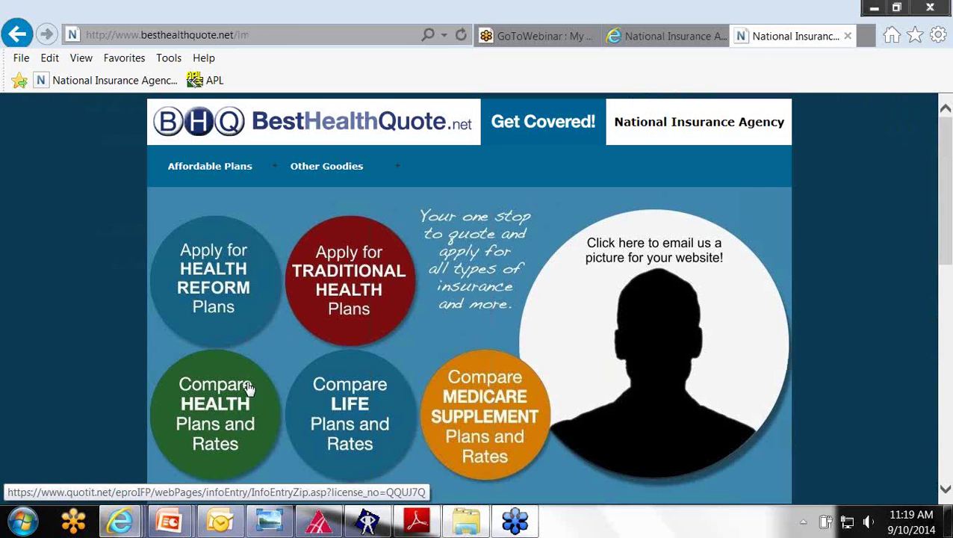
pyautogui.scroll(-1, 60, 282)
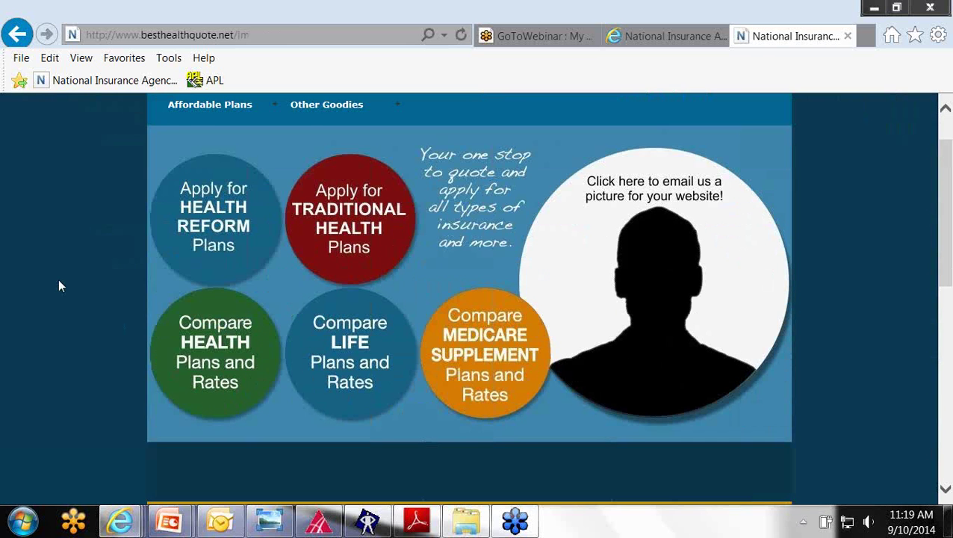
pyautogui.scroll(1, 60, 282)
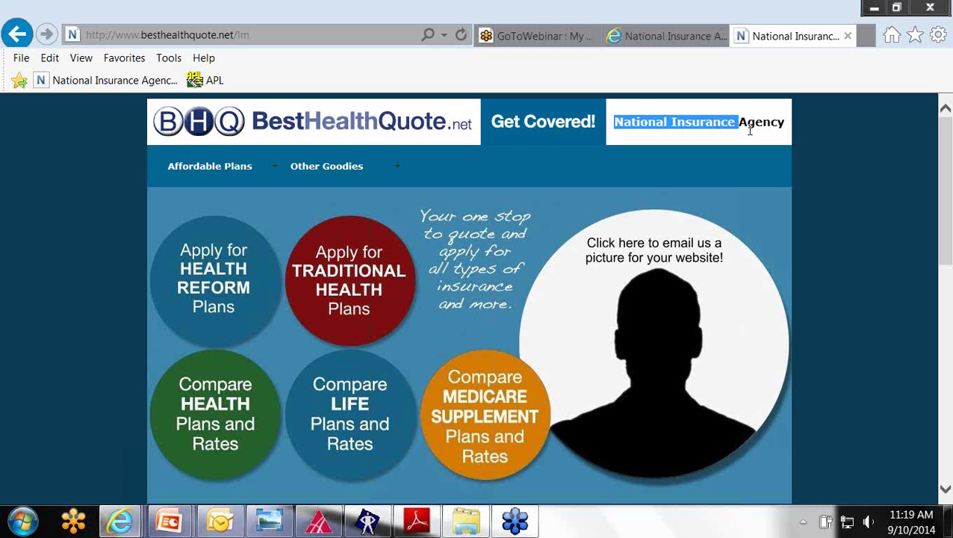
# Step: Highlight the agency name in the site header and scroll through the quoting site
pyautogui.moveTo(616, 121); pyautogui.dragTo(784, 124)
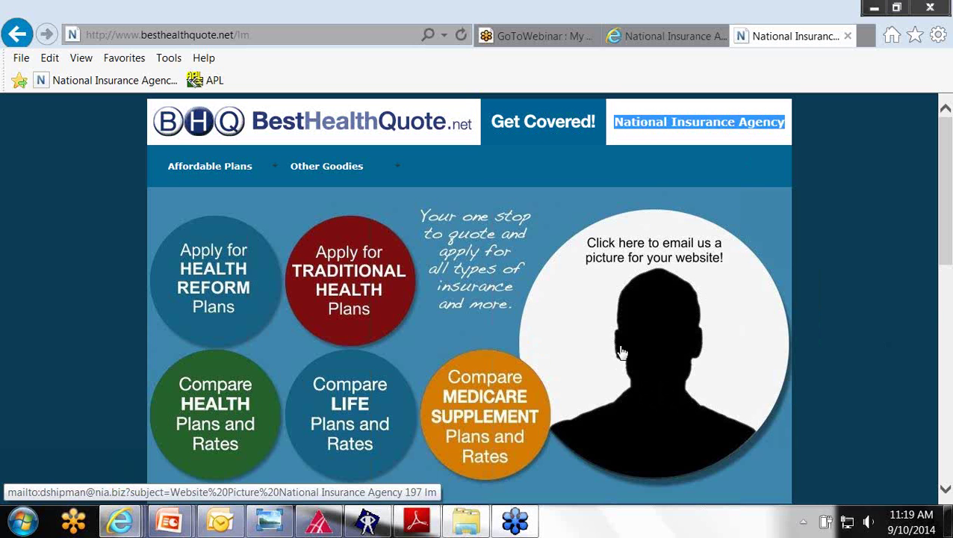
pyautogui.scroll(-1, 621, 352)
pyautogui.scroll(-2, 600, 374)
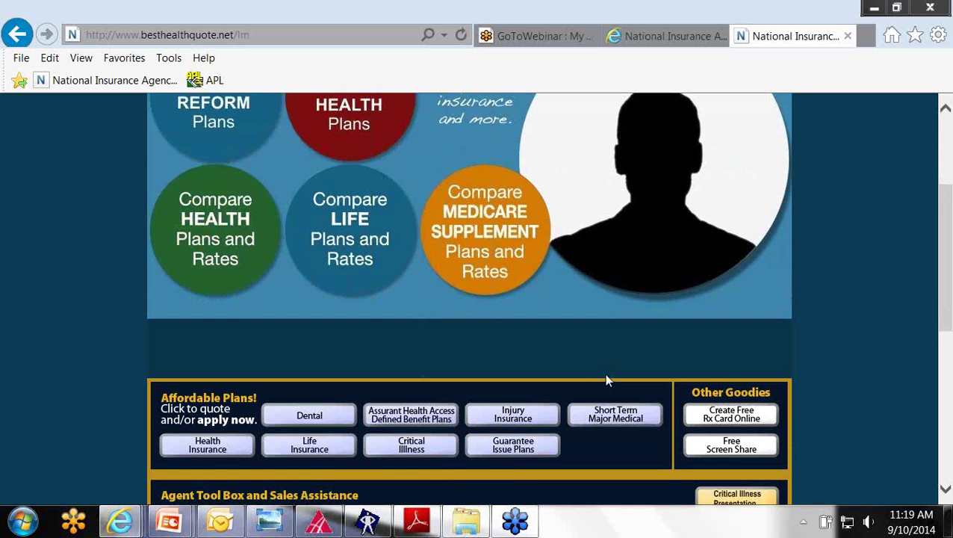
pyautogui.scroll(-2, 598, 382)
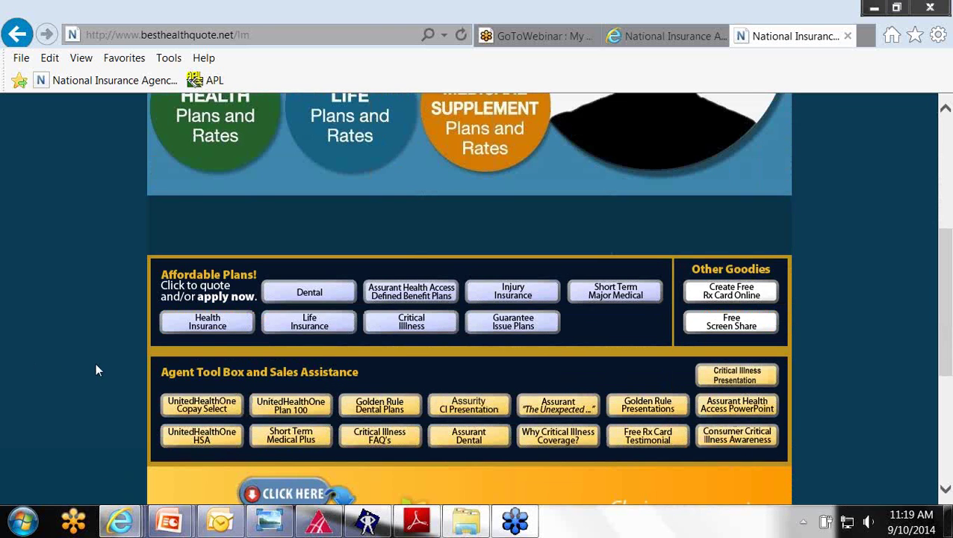
pyautogui.scroll(2, 97, 363)
pyautogui.scroll(2, 97, 368)
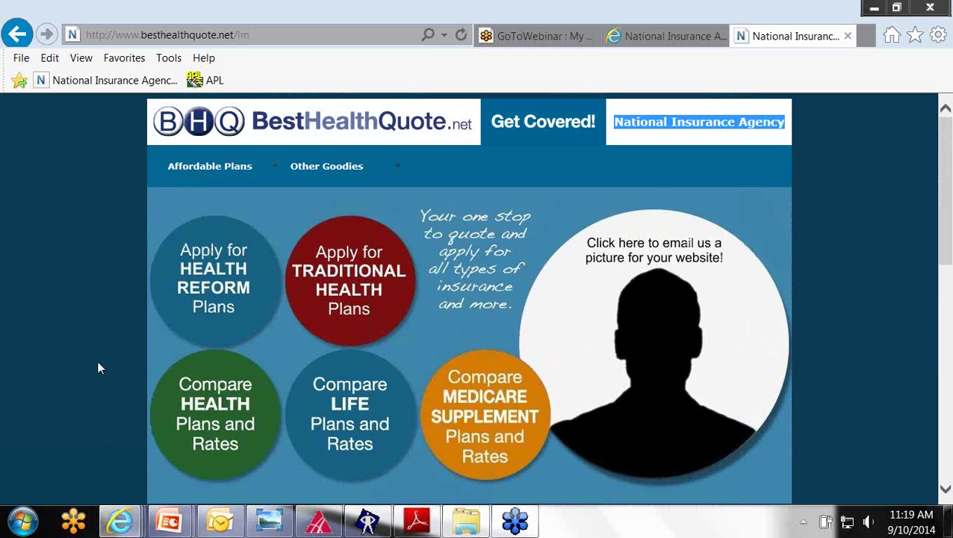
# Step: Browse the Traditional Health Short Term/Limited Medical insurer list, then go back home
pyautogui.click(367, 295)
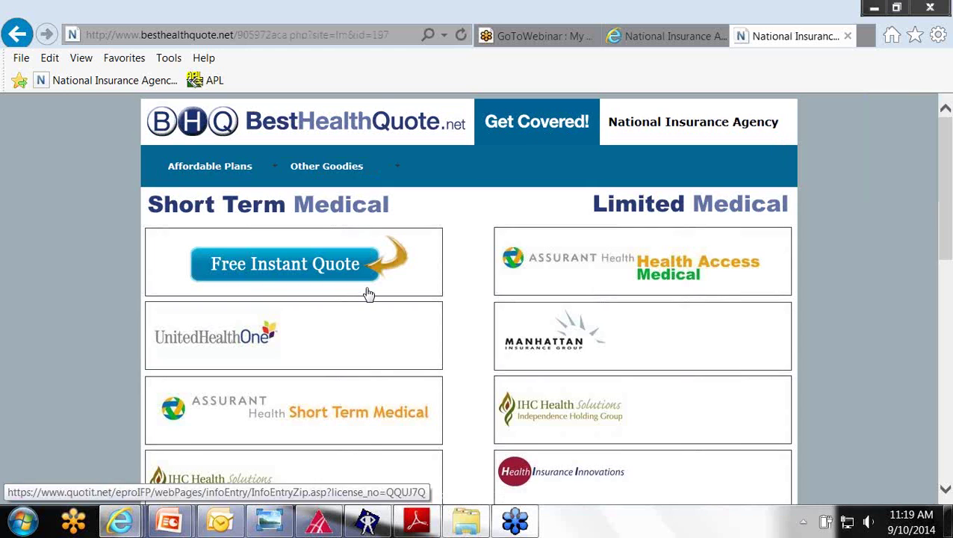
pyautogui.scroll(-1, 368, 295)
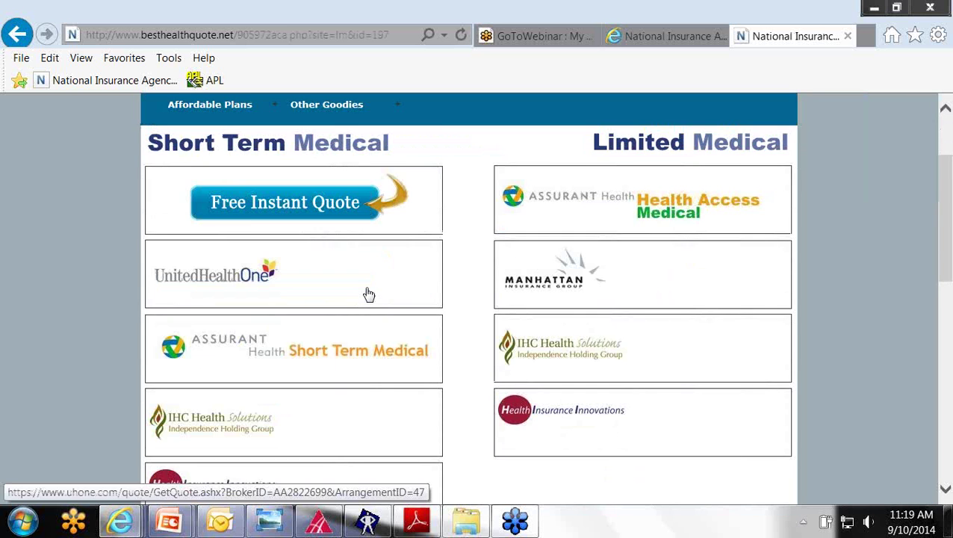
pyautogui.scroll(-1, 368, 295)
pyautogui.scroll(1, 367, 295)
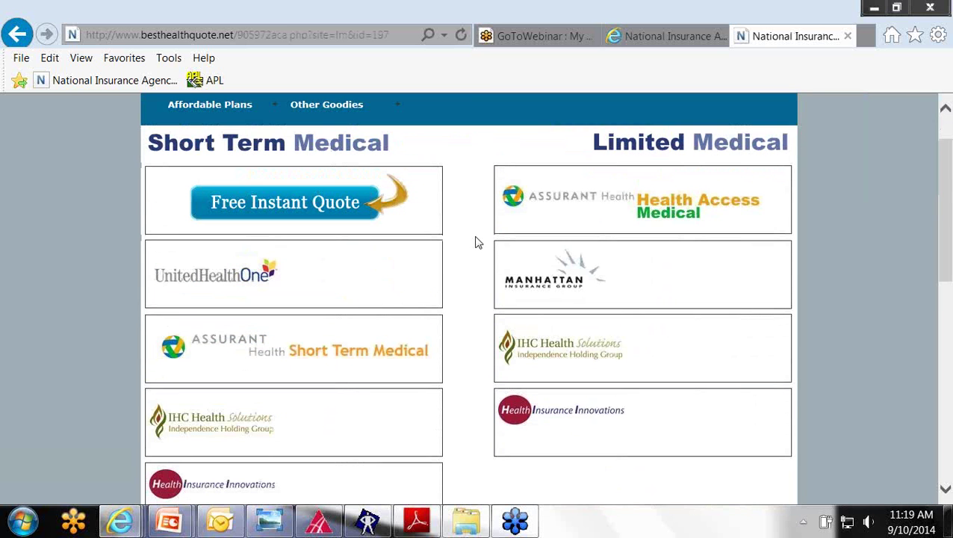
pyautogui.scroll(-1, 478, 242)
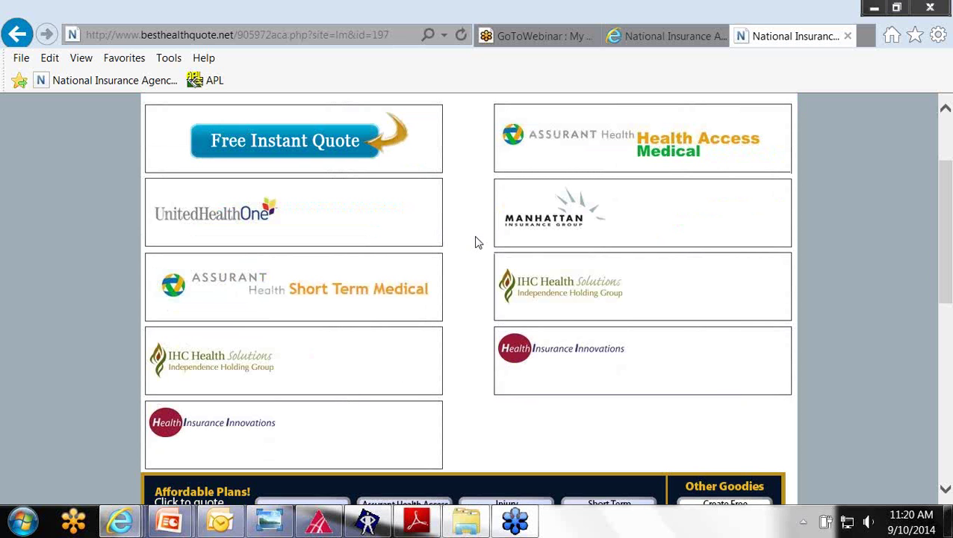
pyautogui.scroll(1, 478, 242)
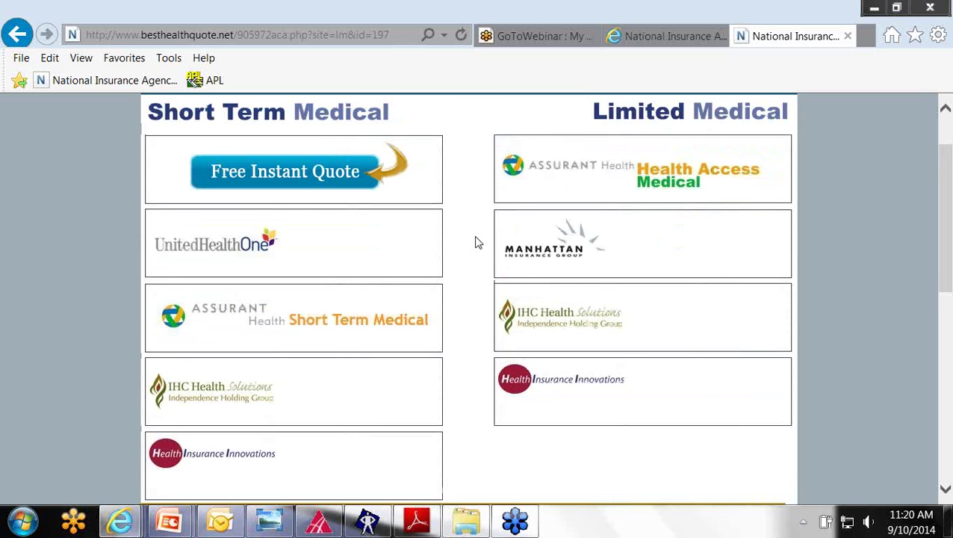
pyautogui.scroll(1, 478, 242)
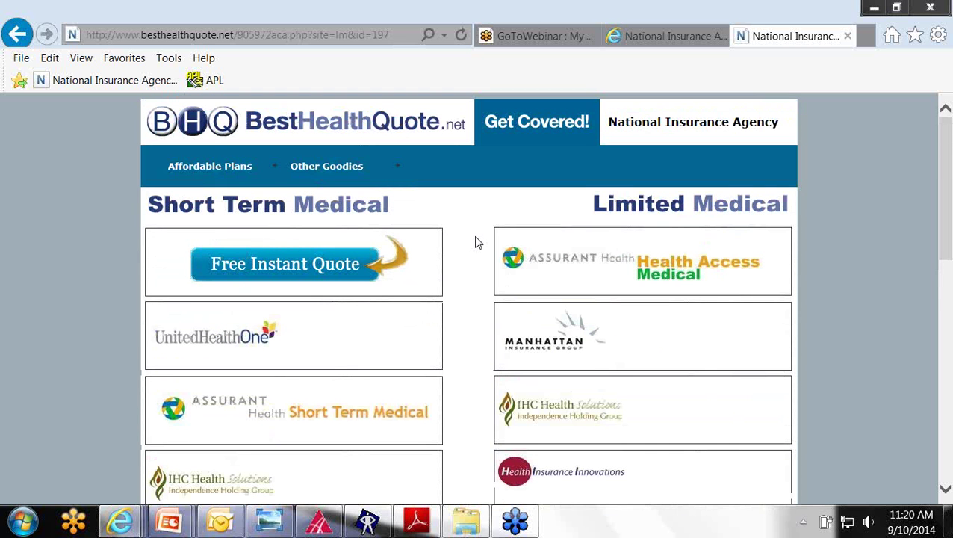
pyautogui.scroll(-1, 478, 242)
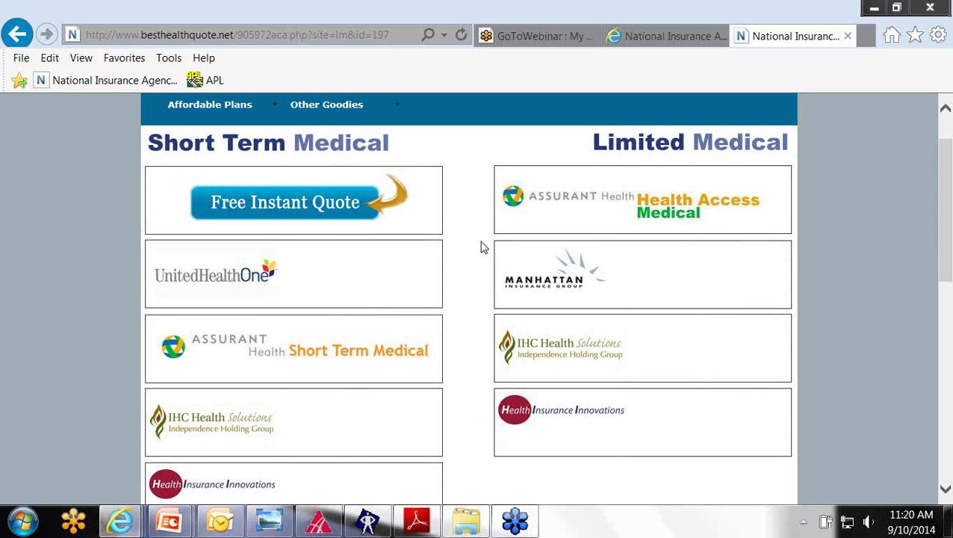
pyautogui.click(12, 41)
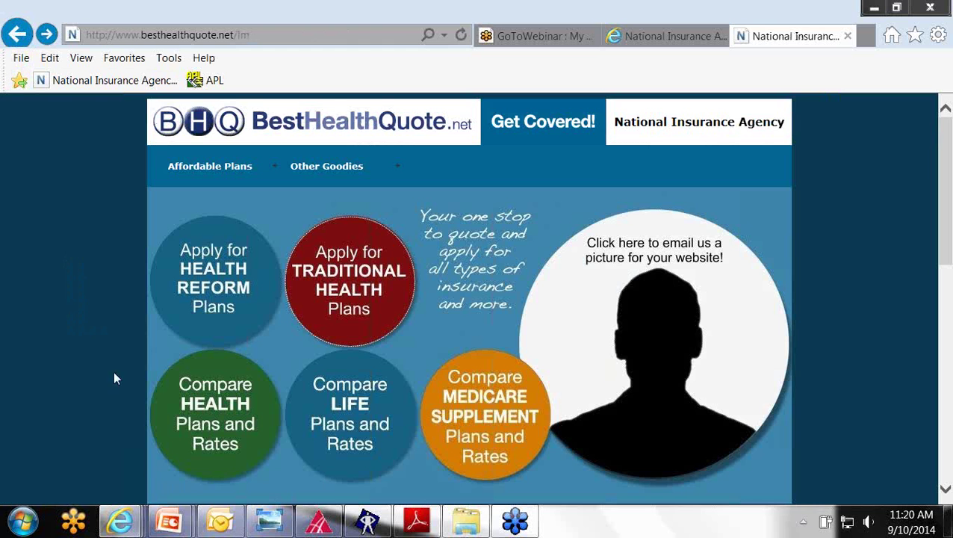
# Step: Start a plan comparison for Dallas zip 75254 and dismiss the open enrollment notice
pyautogui.click(219, 411)
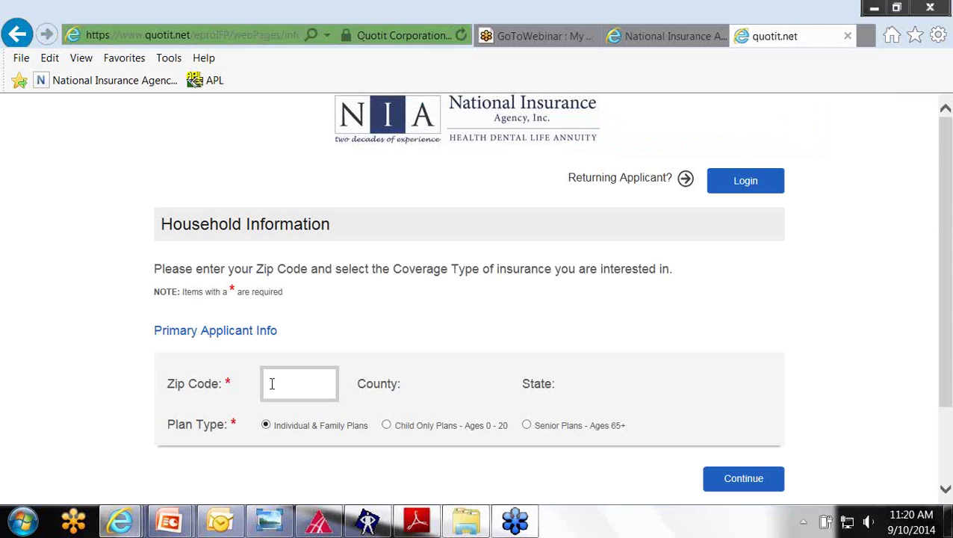
pyautogui.click(293, 381)
pyautogui.write('752')
pyautogui.write('54')
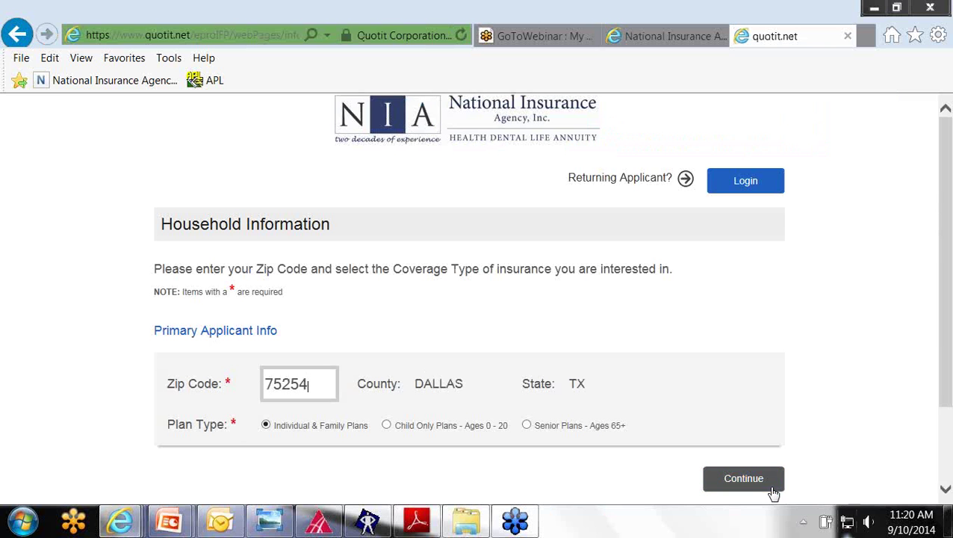
pyautogui.click(756, 490)
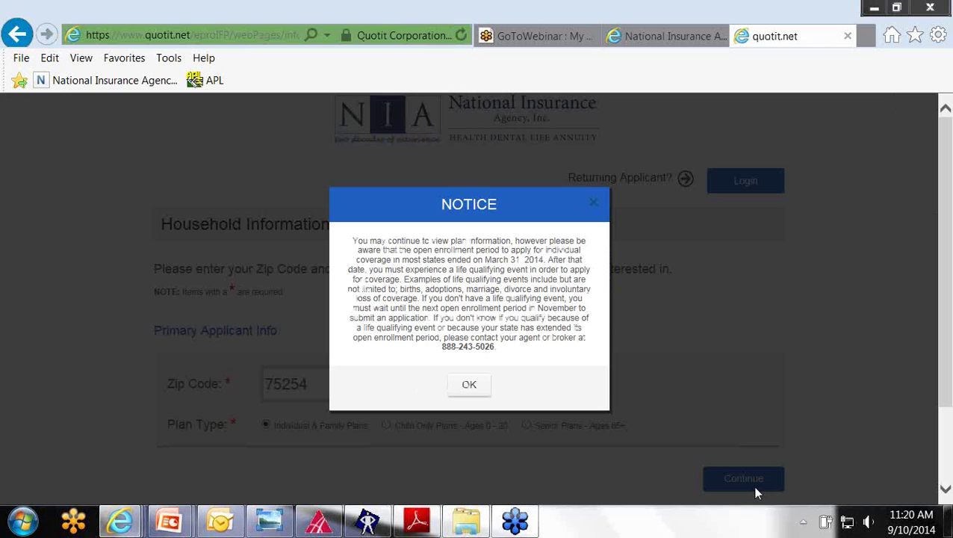
pyautogui.click(469, 386)
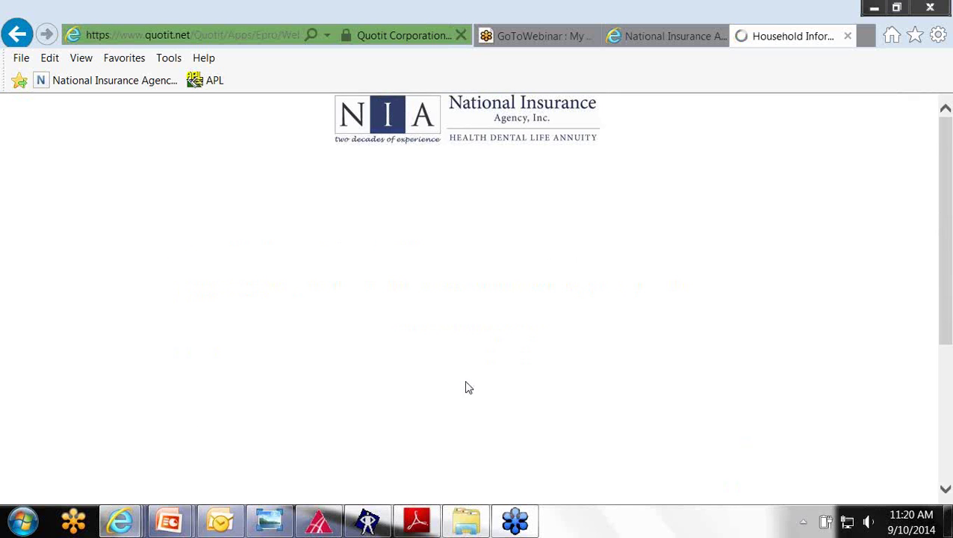
pyautogui.scroll(-1, 345, 276)
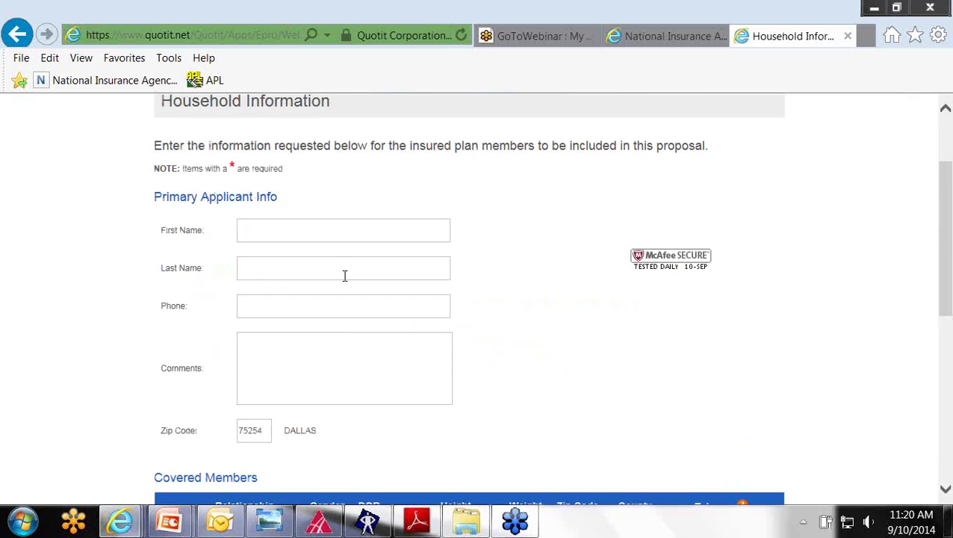
pyautogui.scroll(-1, 345, 275)
pyautogui.scroll(-2, 344, 278)
pyautogui.scroll(-1, 351, 287)
pyautogui.click(369, 306)
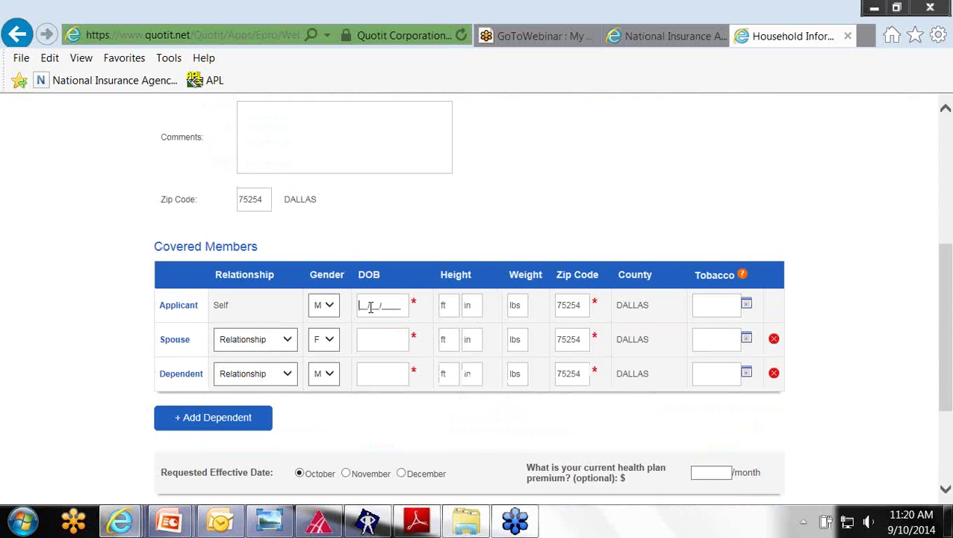
pyautogui.write('07')
pyautogui.write('11')
pyautogui.write('1960')
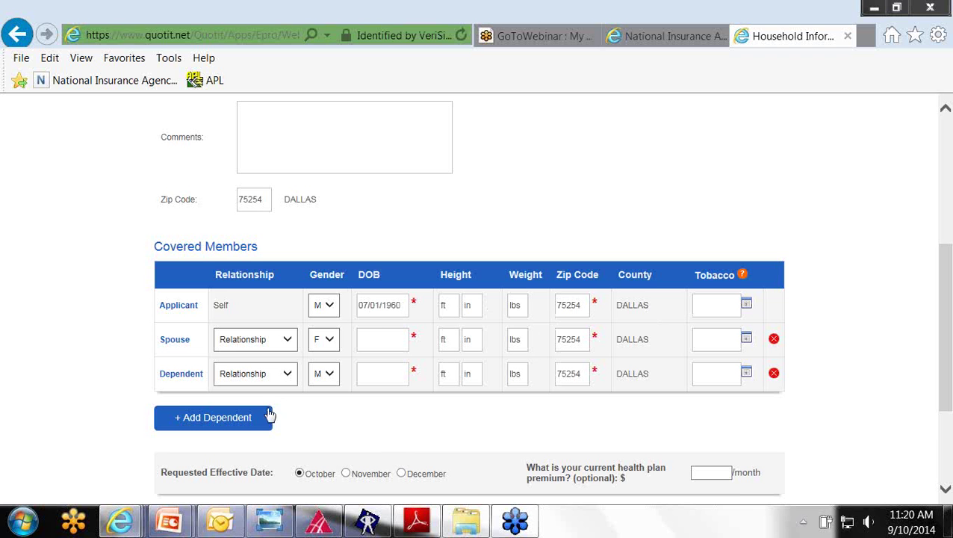
# Step: Choose short-term temporary coverage paid monthly
pyautogui.scroll(-3, 479, 419)
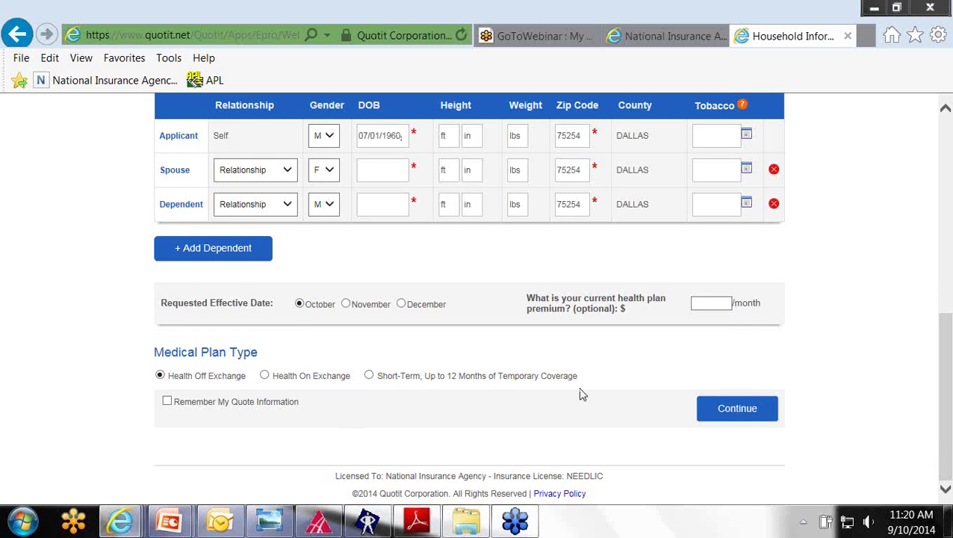
pyautogui.click(369, 375)
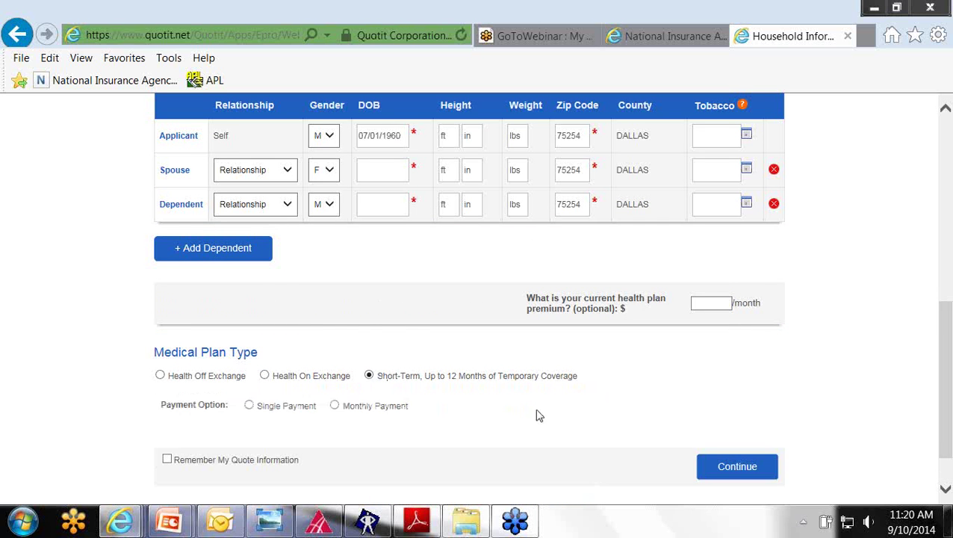
pyautogui.scroll(-2, 546, 418)
pyautogui.click(248, 347)
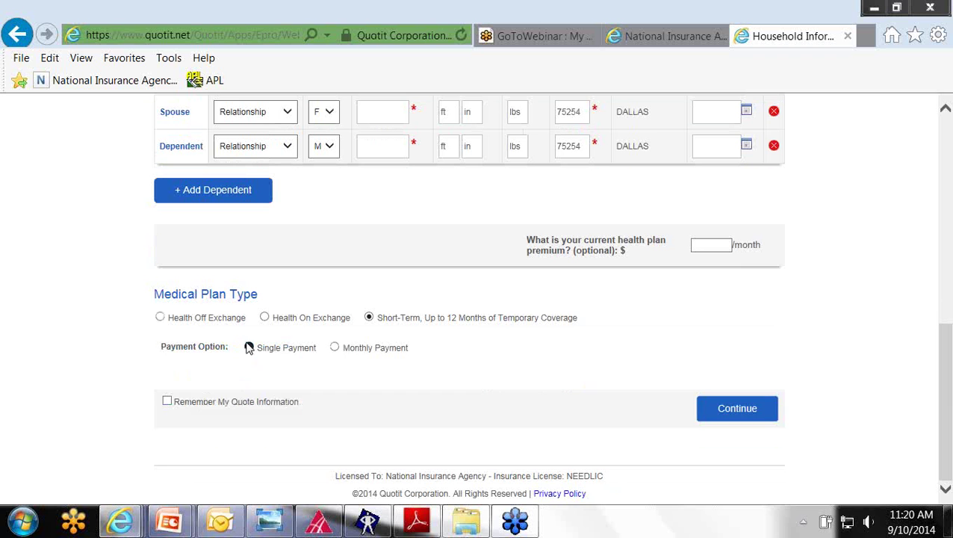
pyautogui.click(333, 347)
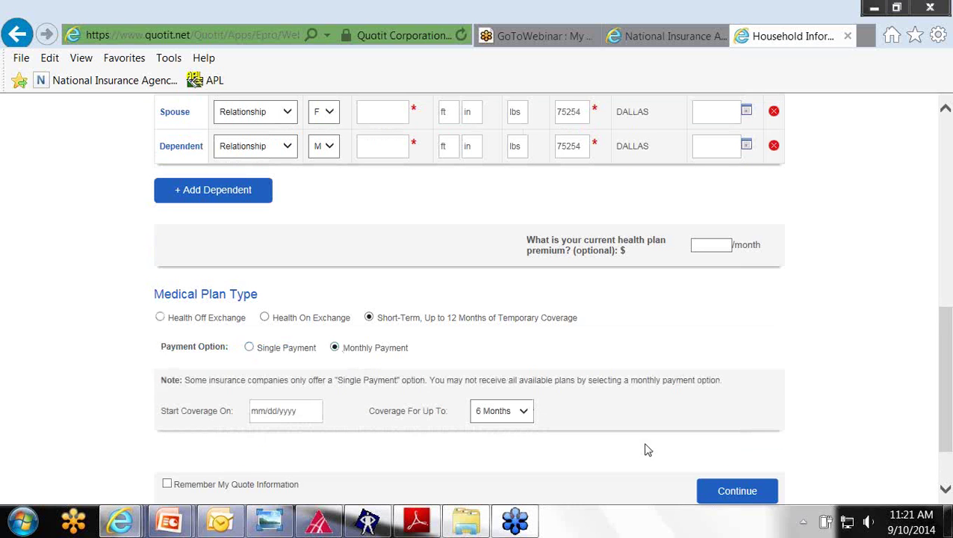
pyautogui.scroll(-2, 648, 450)
# Step: Enter a coverage start date of 10/01/2014 and submit the quote for plan results
pyautogui.click(738, 434)
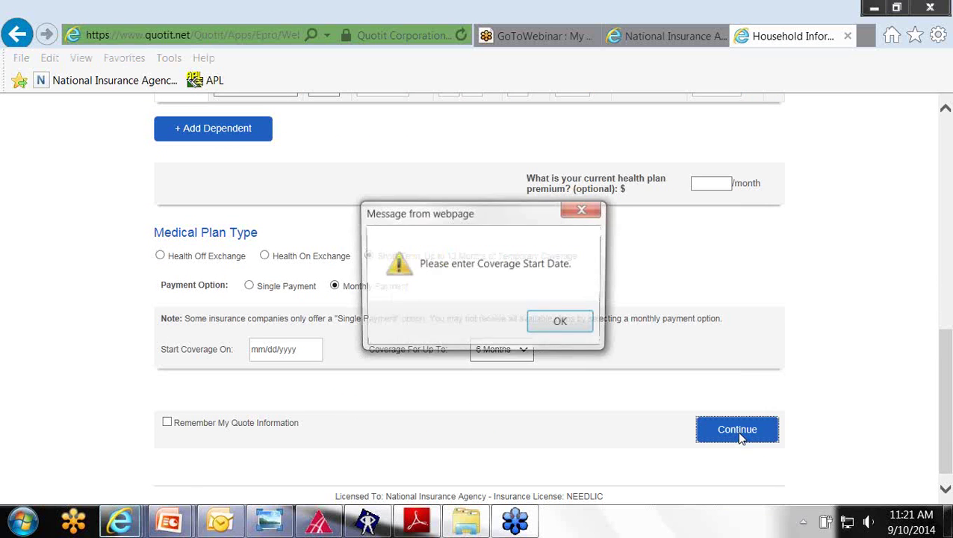
pyautogui.click(563, 324)
pyautogui.click(302, 351)
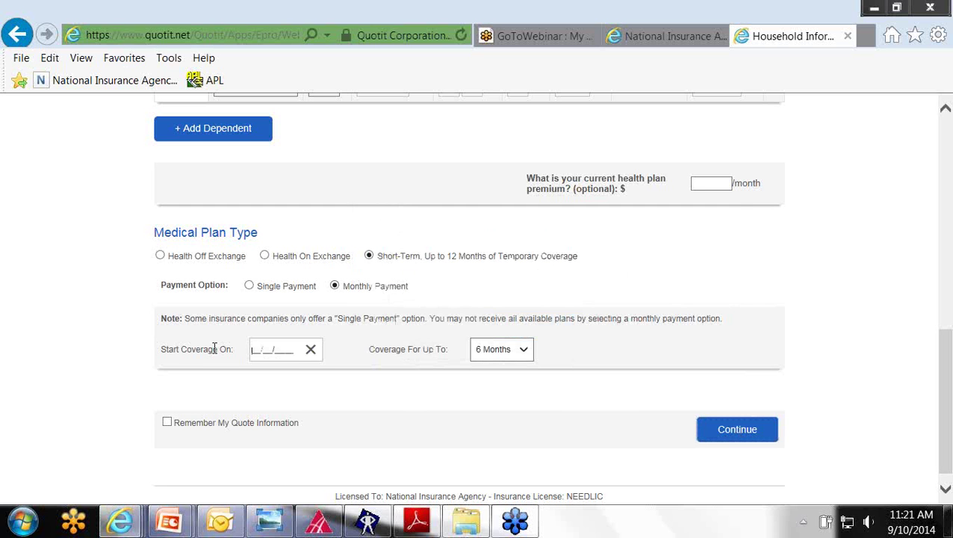
pyautogui.write('10/01/')
pyautogui.write('2014')
pyautogui.click(731, 438)
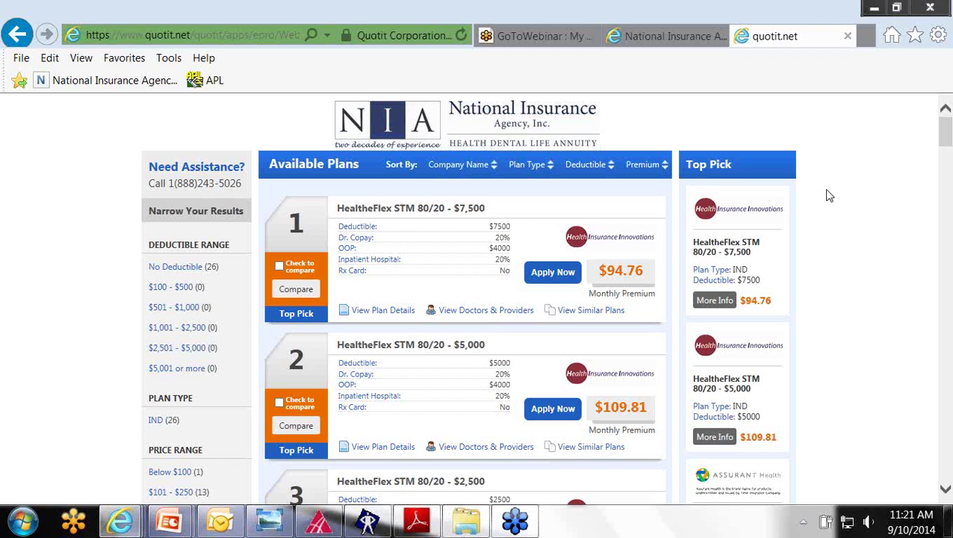
# Step: Filter the plans to Assurant and mark the $175.84 and $204.33 plans for comparison
pyautogui.scroll(-4, 824, 199)
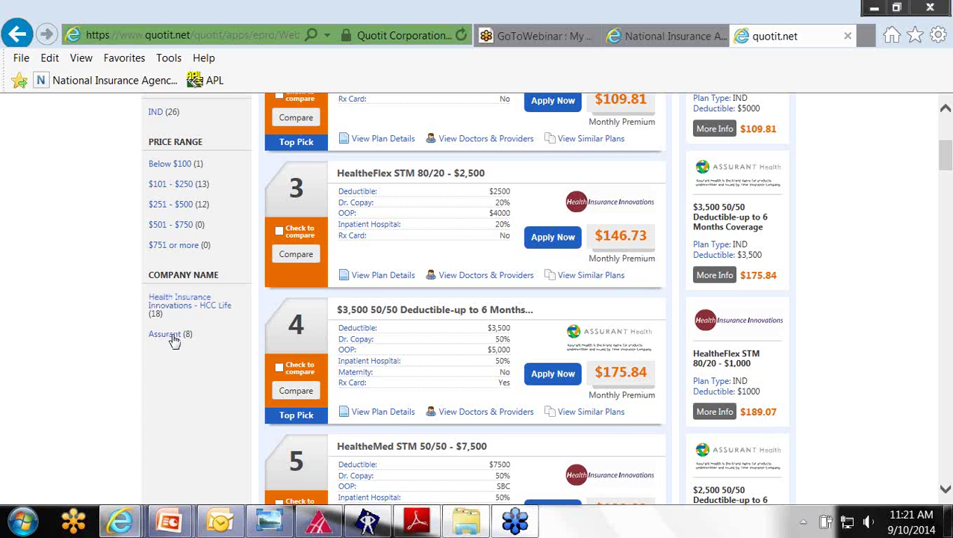
pyautogui.scroll(3, 234, 372)
pyautogui.scroll(2, 238, 369)
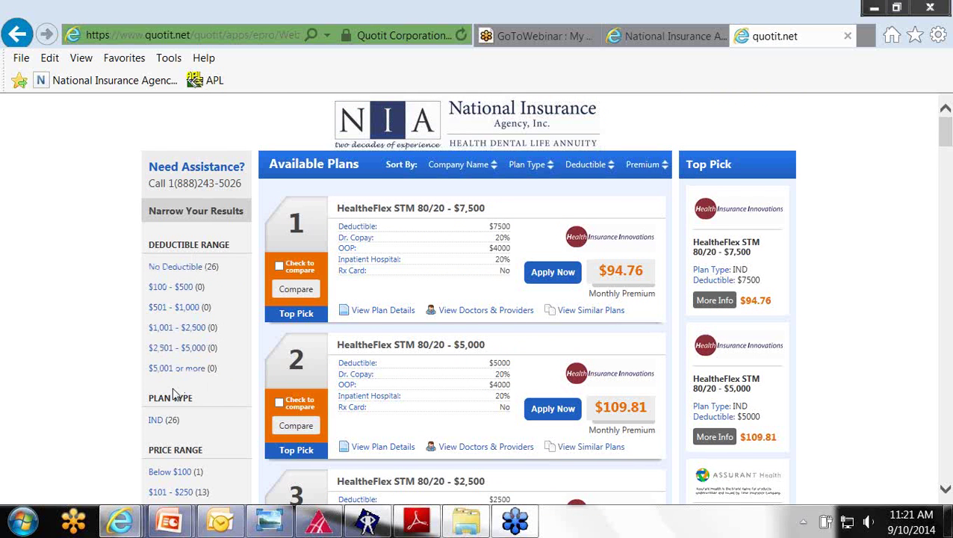
pyautogui.scroll(-2, 206, 389)
pyautogui.scroll(-1, 208, 388)
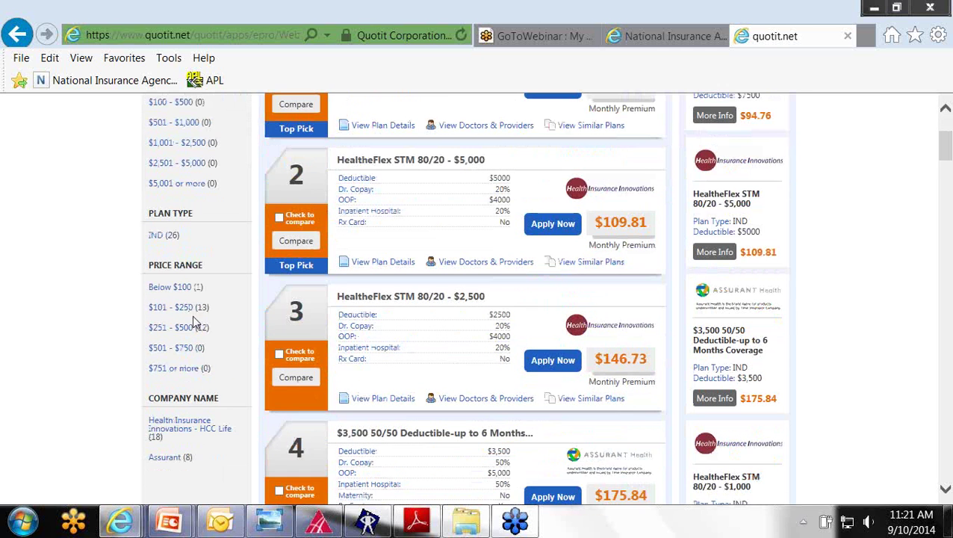
pyautogui.click(172, 457)
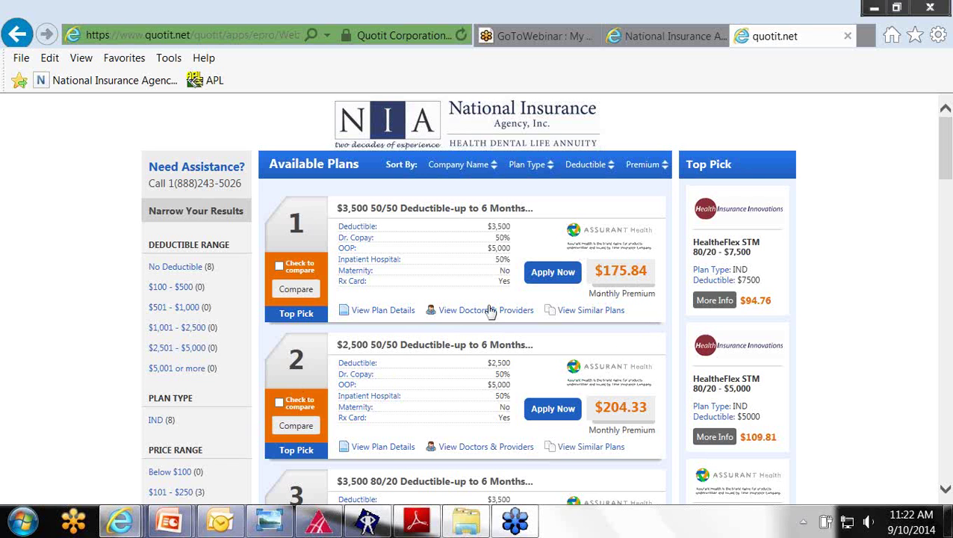
pyautogui.click(280, 266)
pyautogui.click(280, 403)
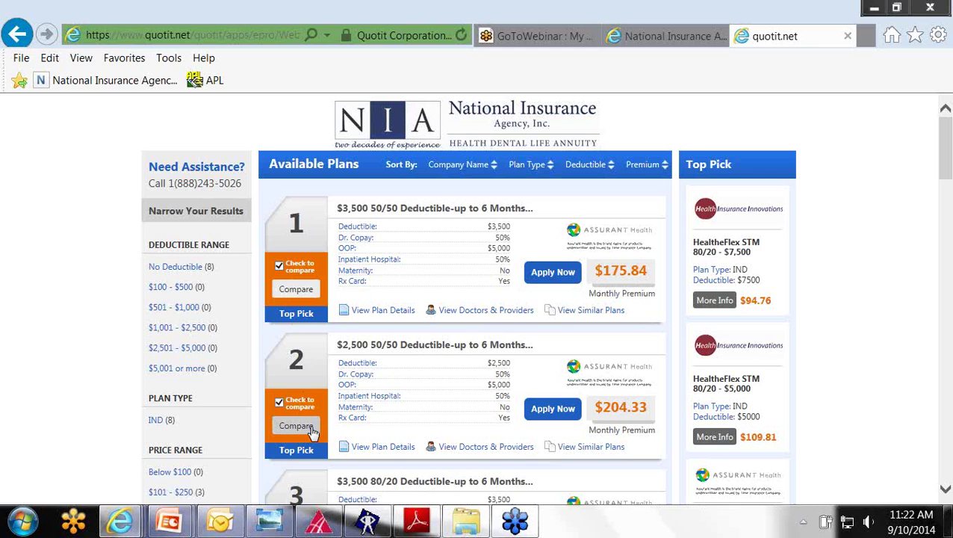
# Step: Compare the two Assurant plans, view the $3,500 plan's enrollment request, then close it
pyautogui.click(296, 426)
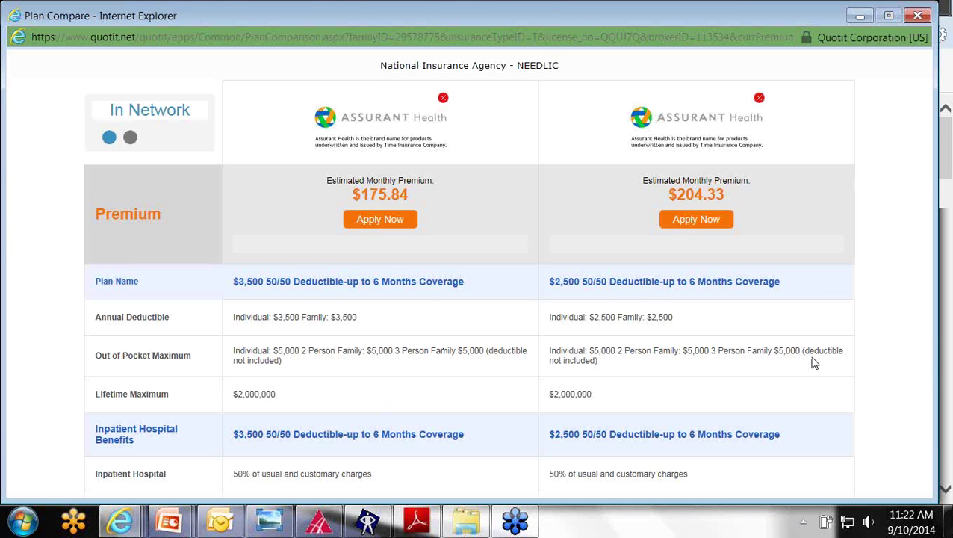
pyautogui.click(384, 221)
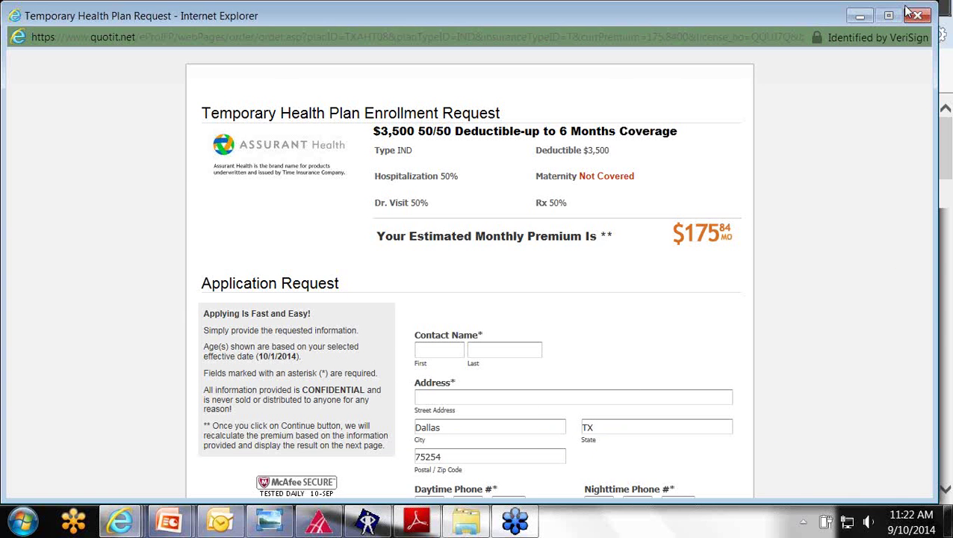
pyautogui.click(908, 10)
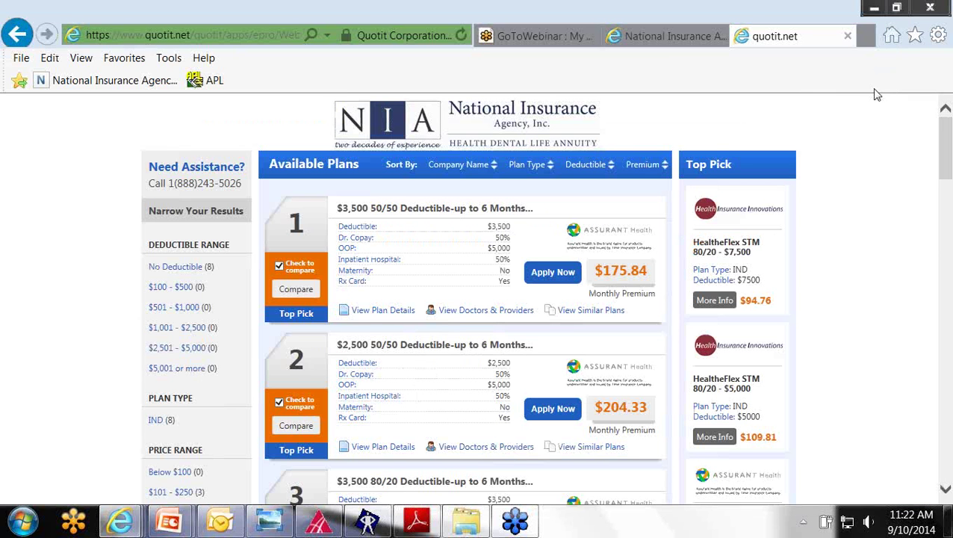
# Step: Glance at the Google+ tab, then go back four pages to the BestHealthQuote.net home page
pyautogui.click(670, 45)
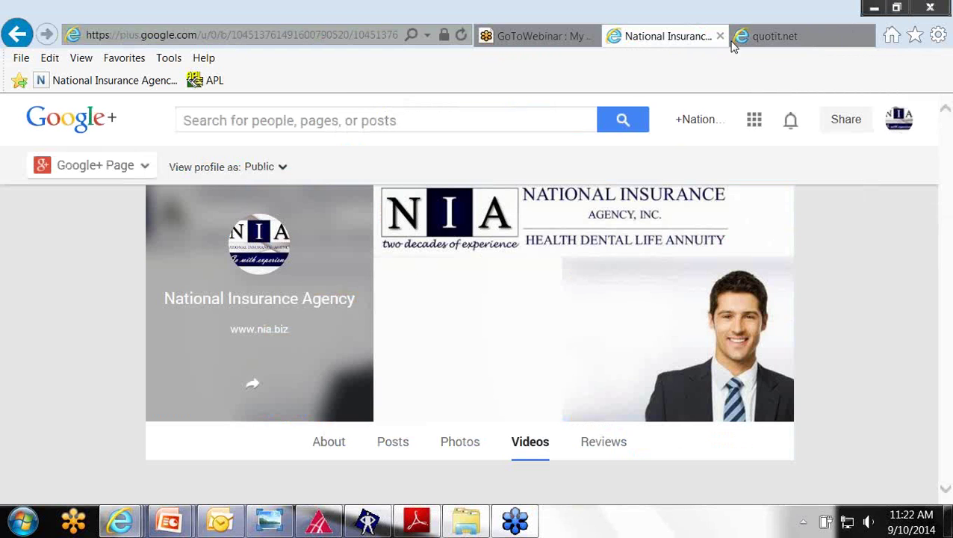
pyautogui.click(762, 36)
pyautogui.click(18, 36)
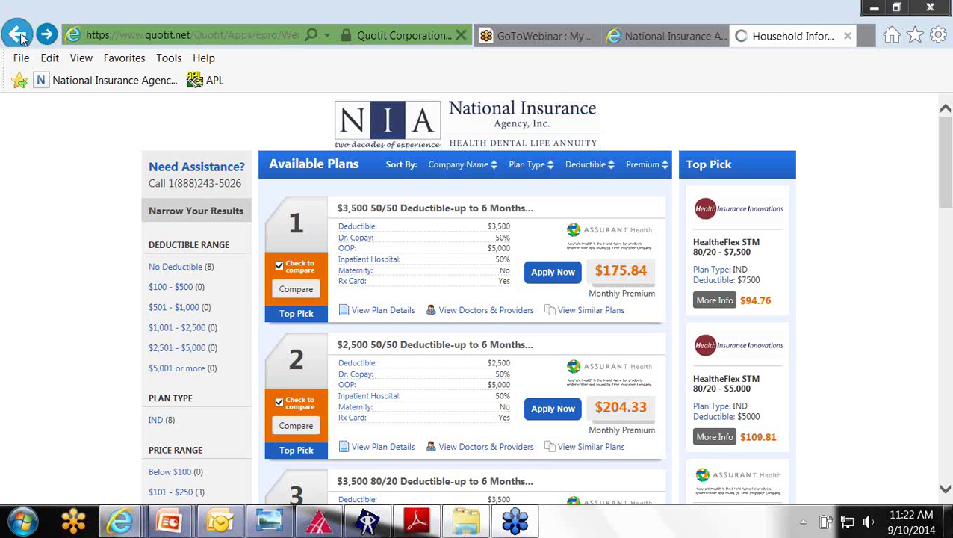
pyautogui.click(18, 35)
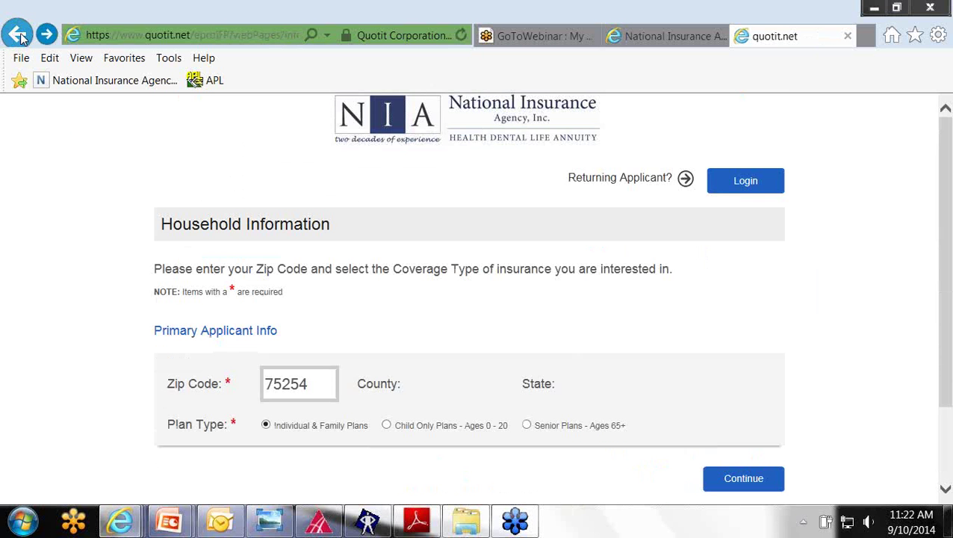
pyautogui.click(18, 36)
pyautogui.click(18, 35)
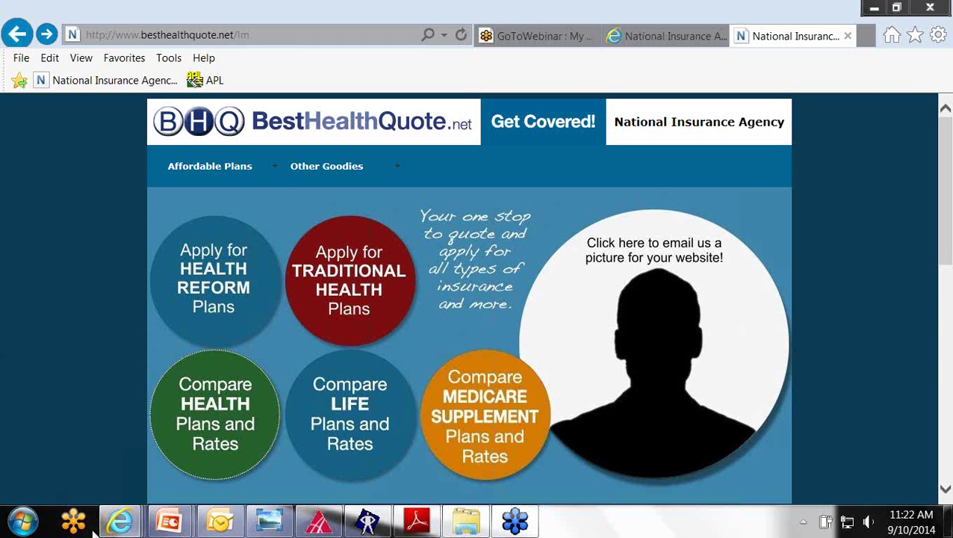
# Step: Show the taskbar previews of the two open NIA PowerPoint windows
pyautogui.click(170, 523)
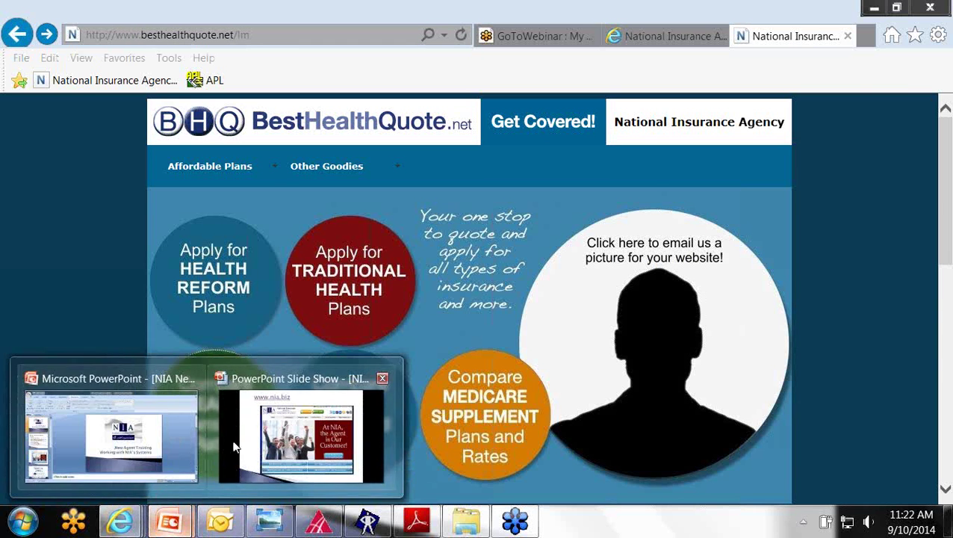